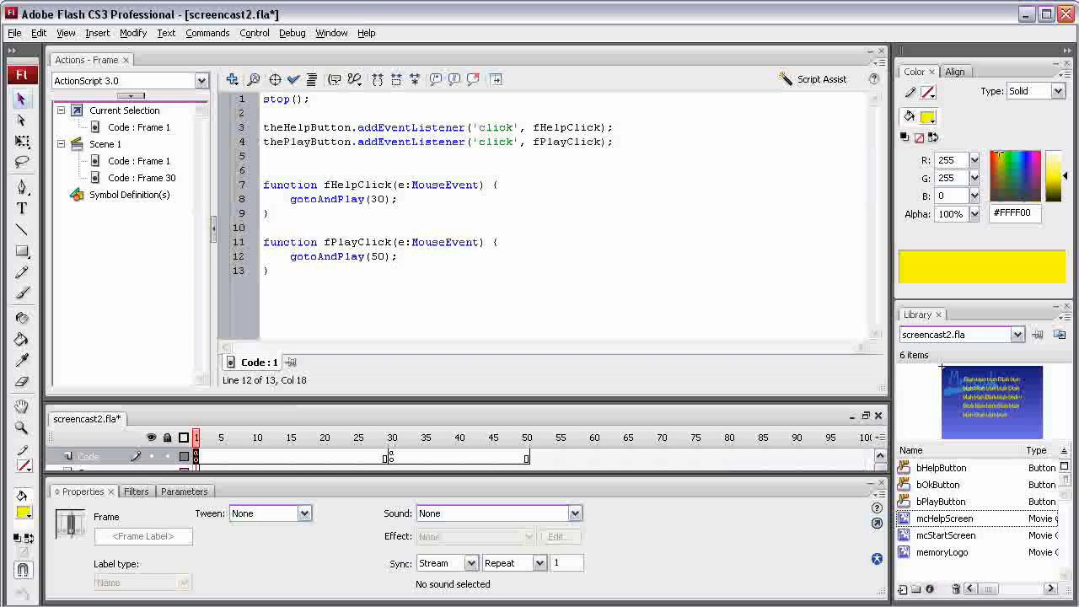
Step: Change the gotoAndPlay target in the fHelpClick function to frame 10 and collapse the code editor
left_click(373, 199)
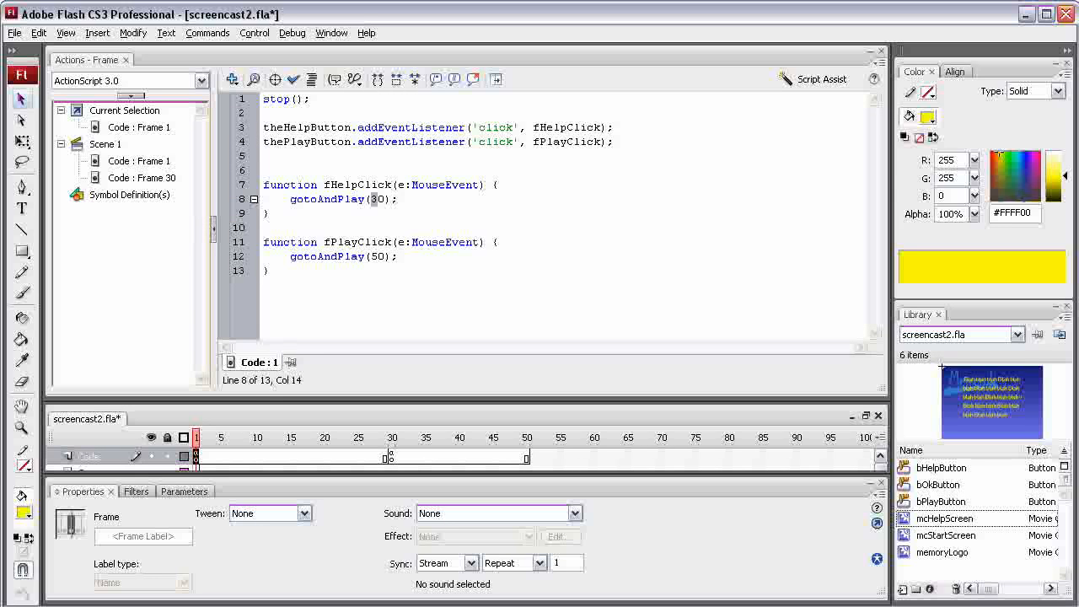
type("1")
key("F9")
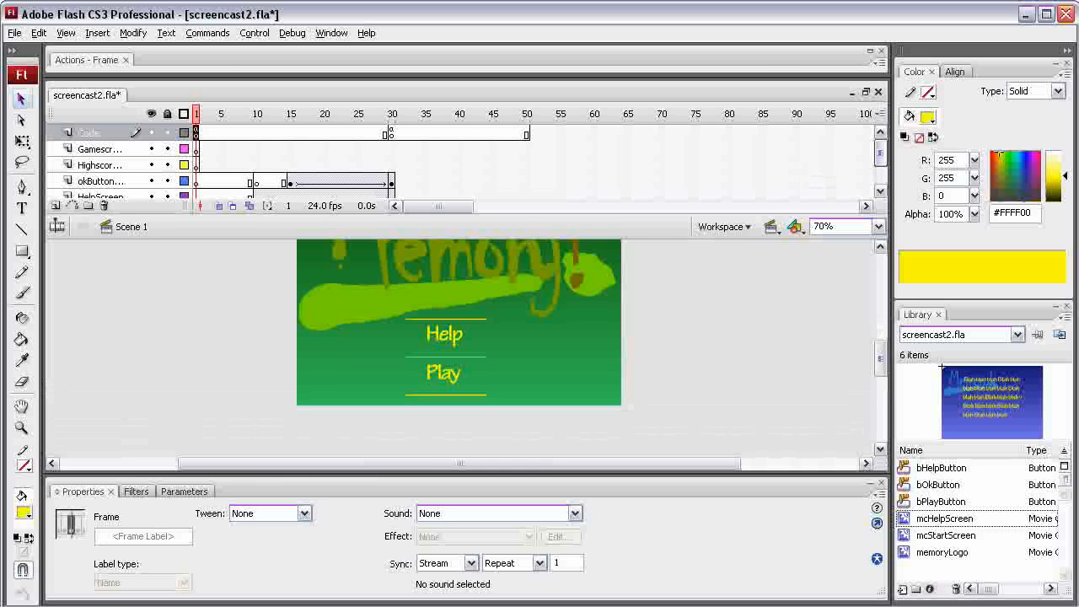
Step: Test the movie, check the help screen animation and its OK button, and close the preview
scroll(805, 168, "down", 3)
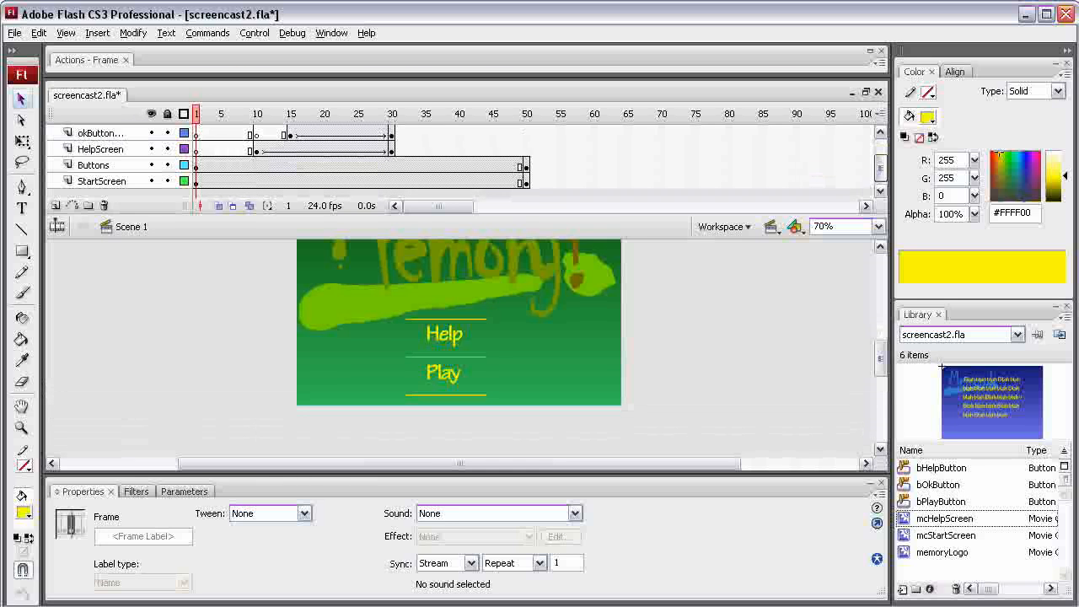
scroll(539, 160, "up", 3)
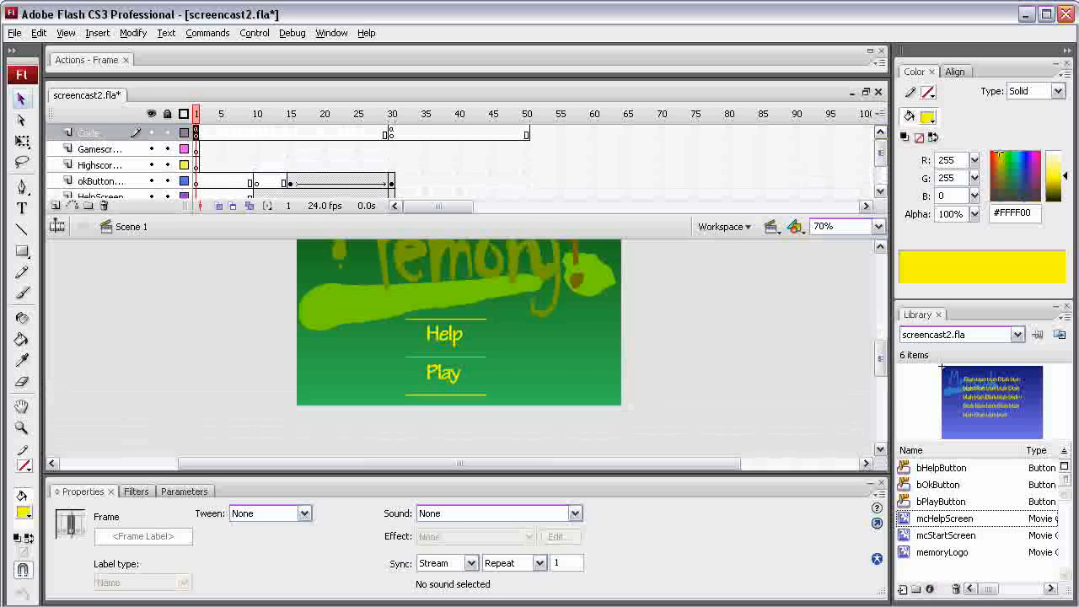
key("ctrl+Return")
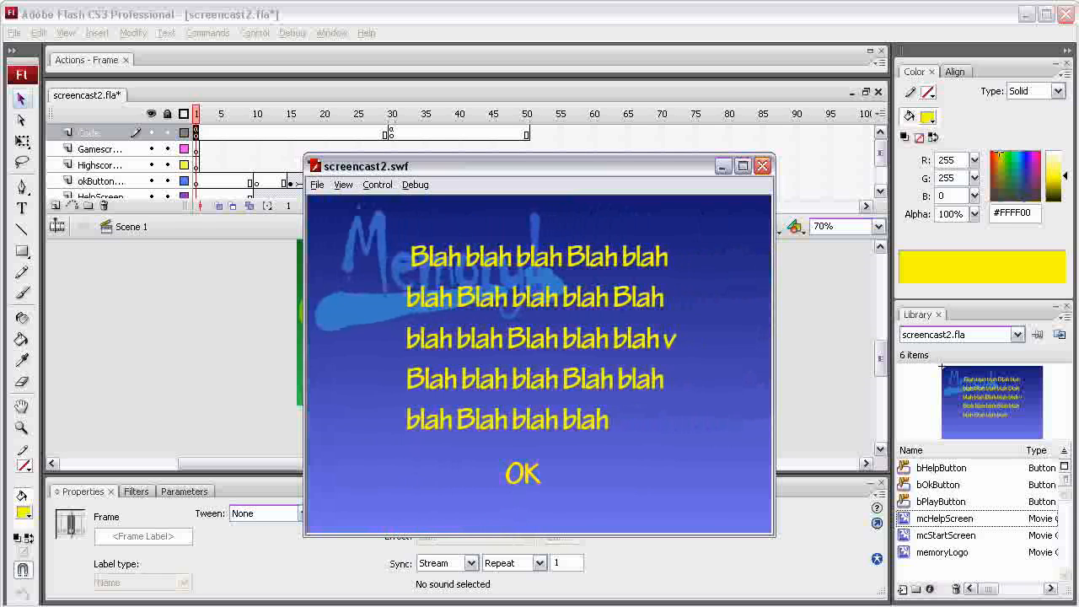
left_click(523, 474)
left_click(516, 433)
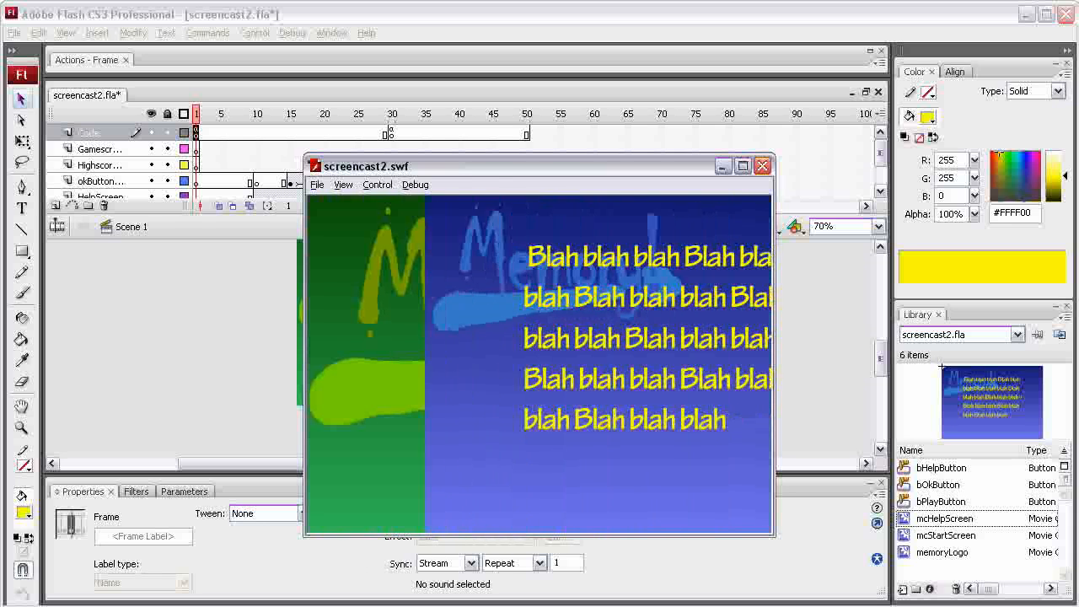
left_click(522, 473)
left_click(762, 165)
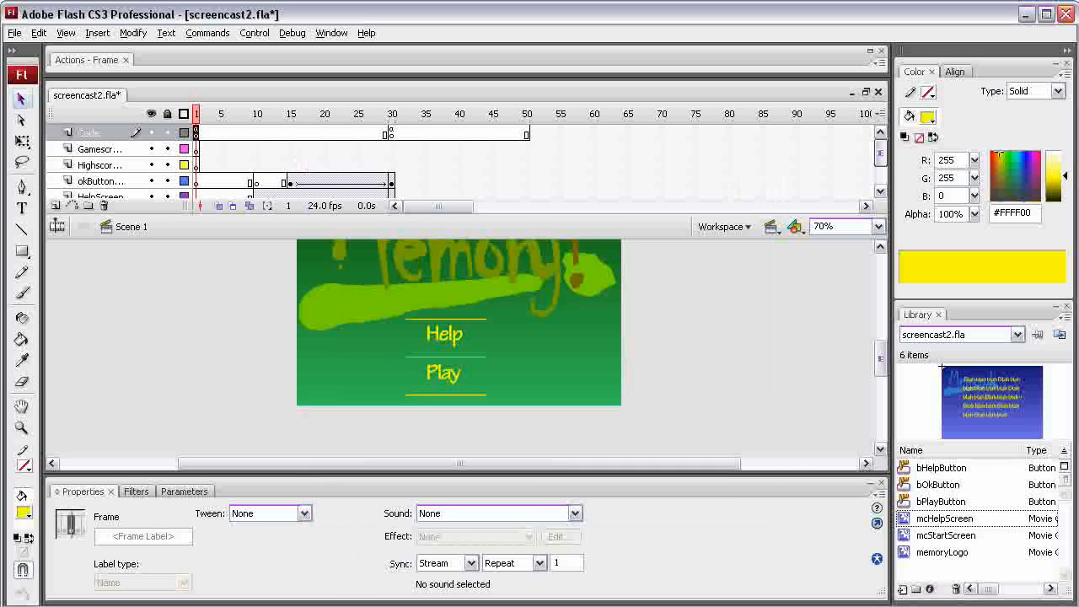
Step: Insert a blank keyframe at frame 18 on the Buttons layer, where the incoming help screen covers the Help and Play buttons
scroll(879, 151, "down", 3)
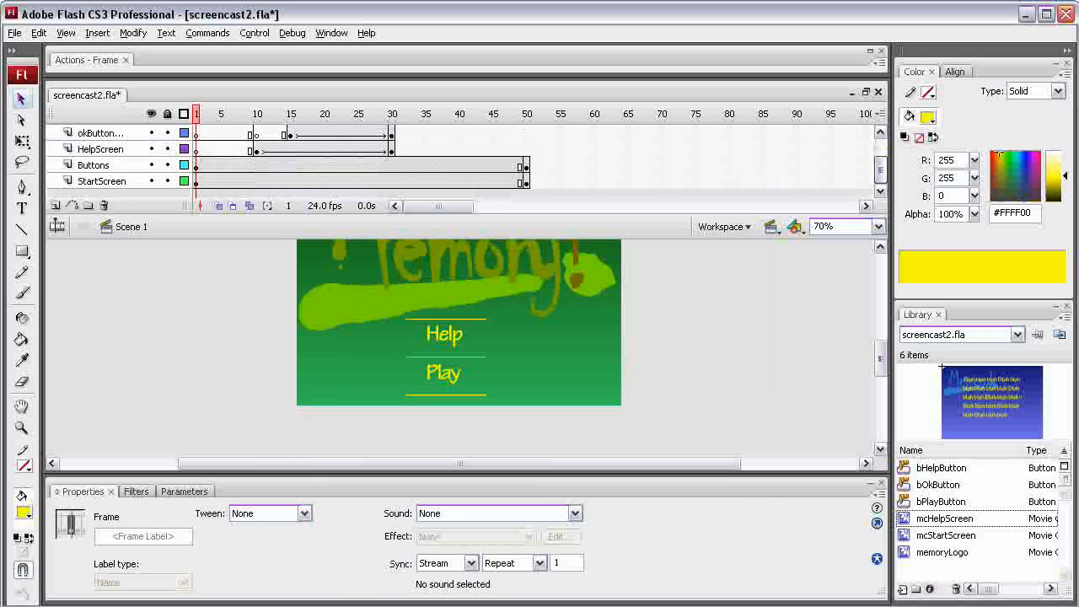
scroll(880, 161, "up", 2)
scroll(879, 161, "down", 1)
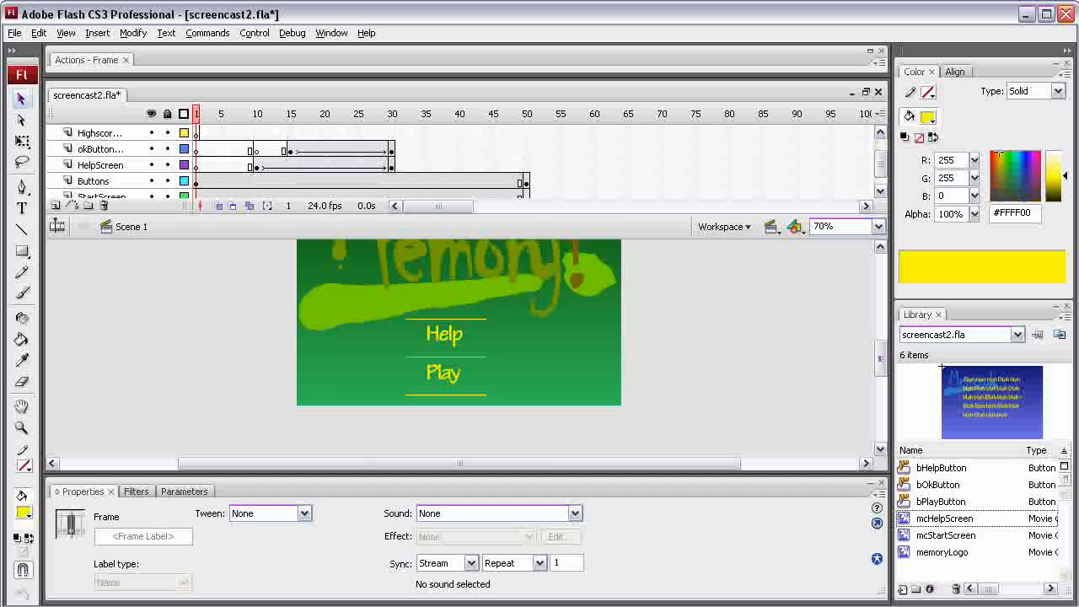
left_click_drag(256, 165, 291, 166)
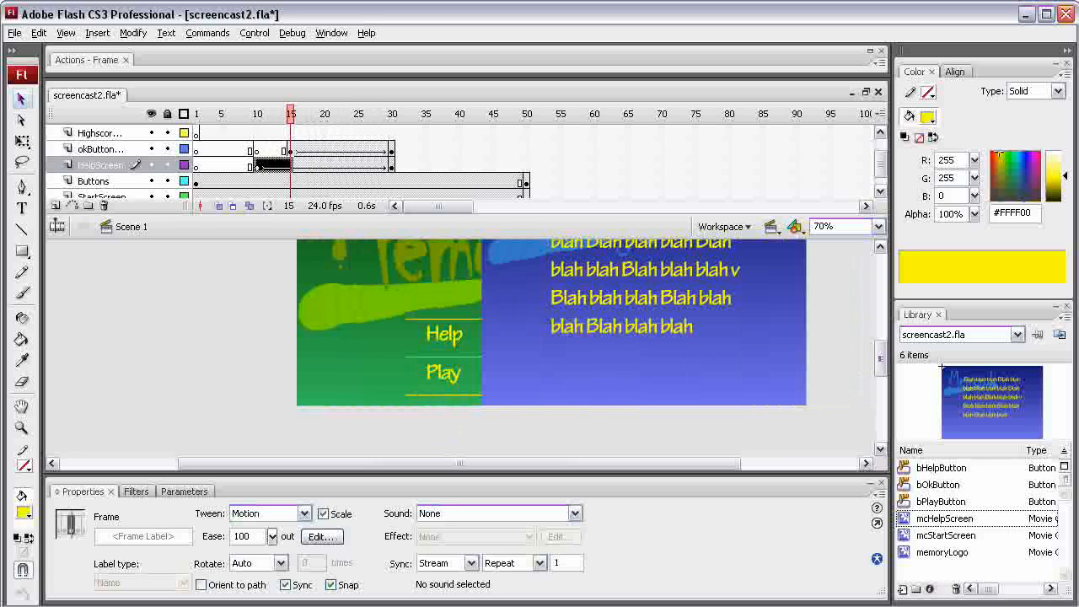
left_click_drag(258, 166, 291, 166)
left_click_drag(880, 163, 880, 176)
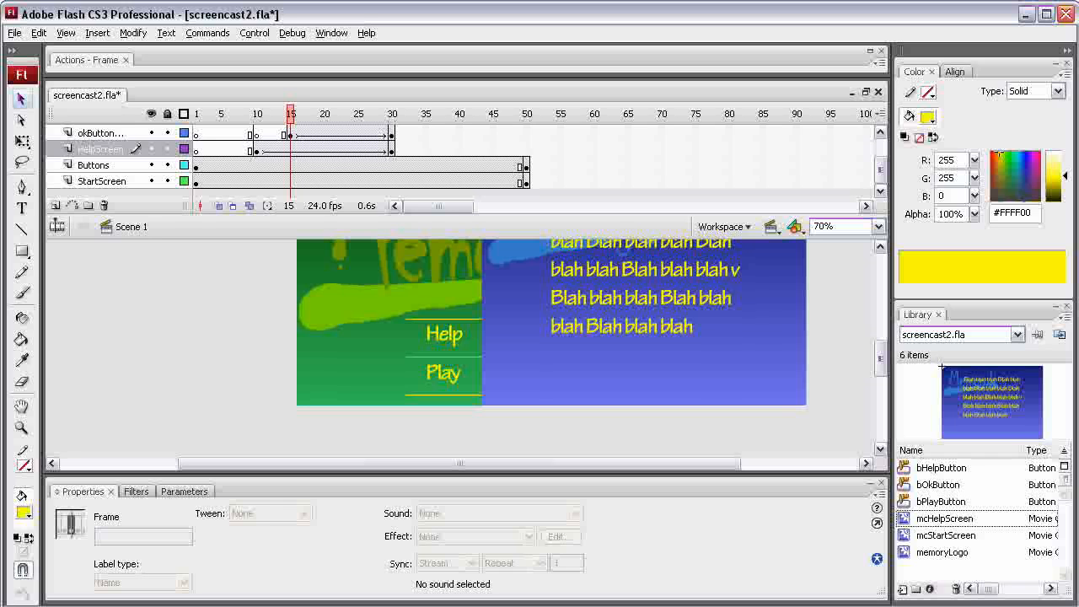
key("period")
key("period")
key("period")
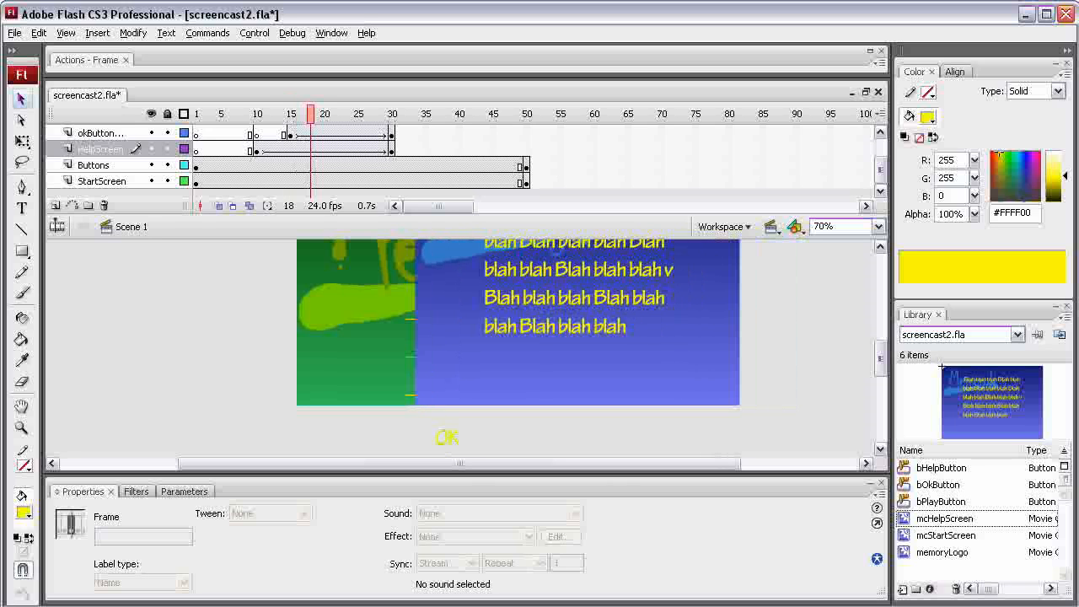
left_click(310, 165)
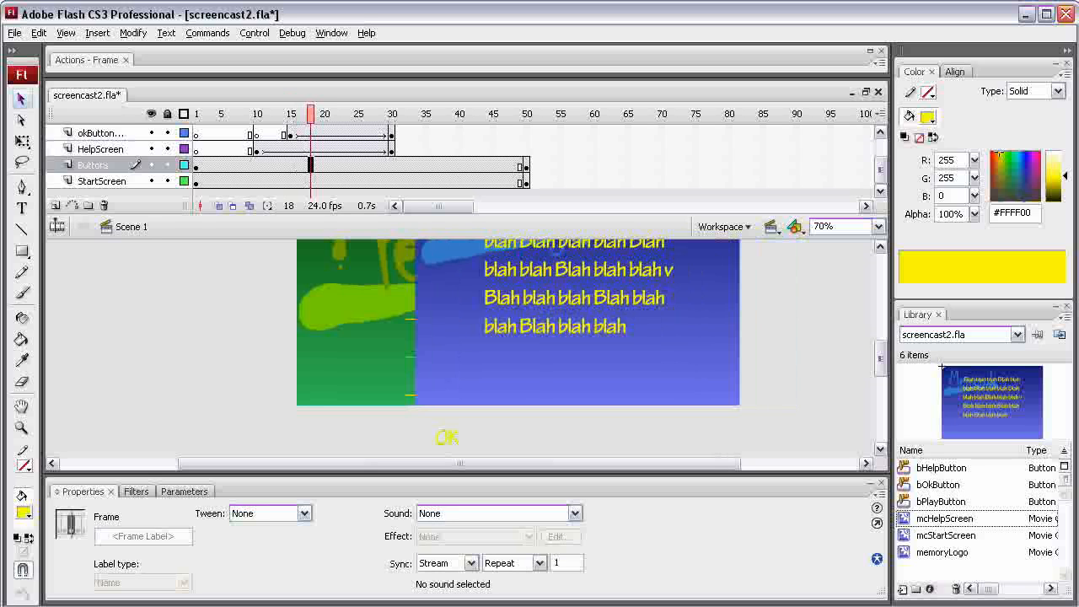
right_click(311, 165)
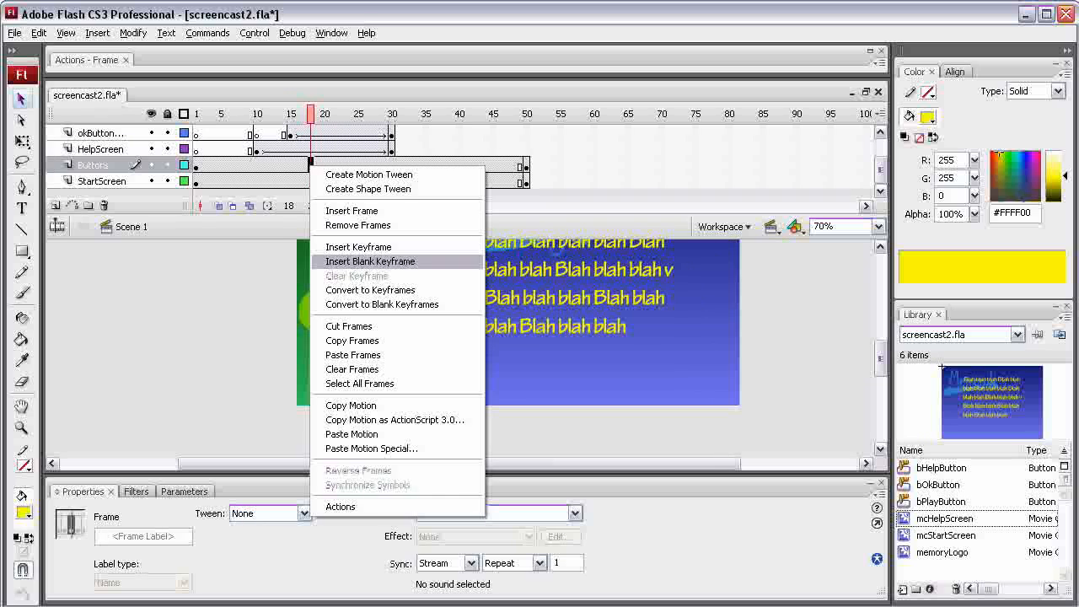
left_click(370, 261)
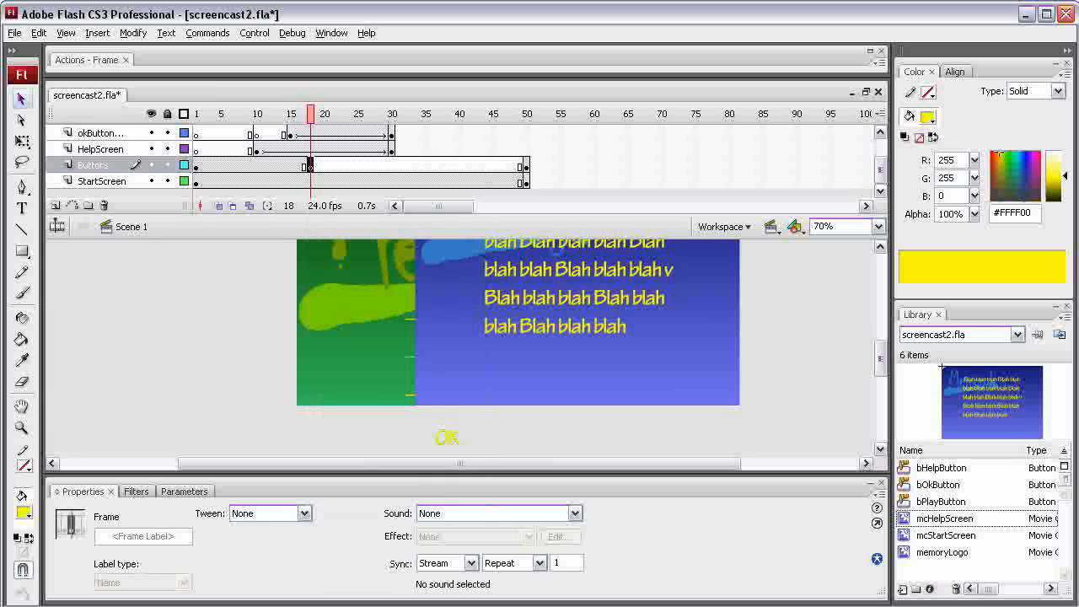
Step: Play the timeline and examine the stage between frames 30 and 50 to check when the buttons appear
key("Return")
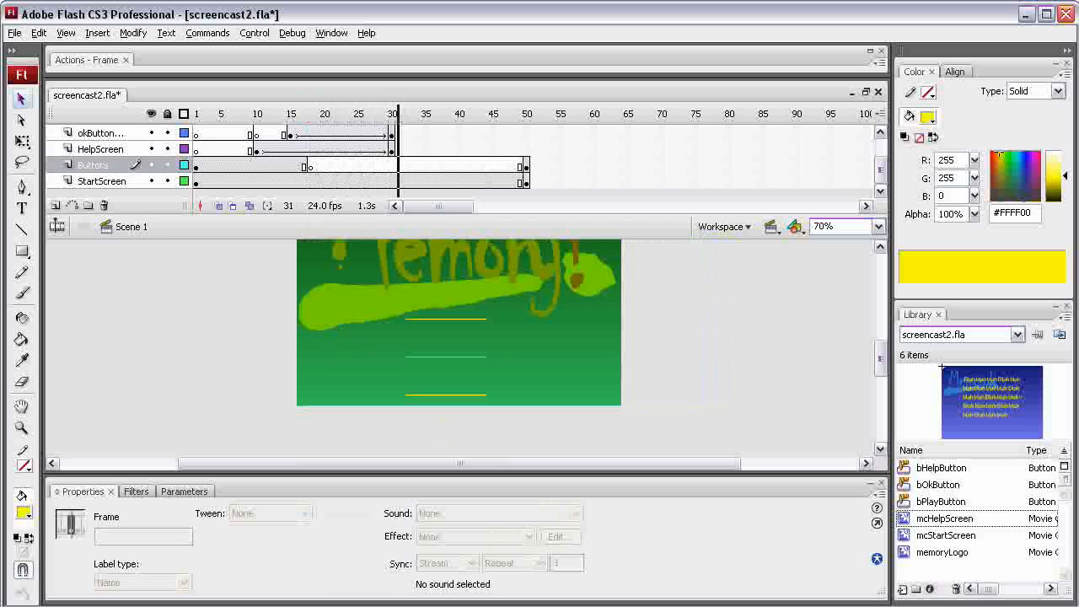
mouse_move(399, 114)
left_mouse_down()
mouse_move(439, 114)
mouse_move(392, 114)
left_mouse_up()
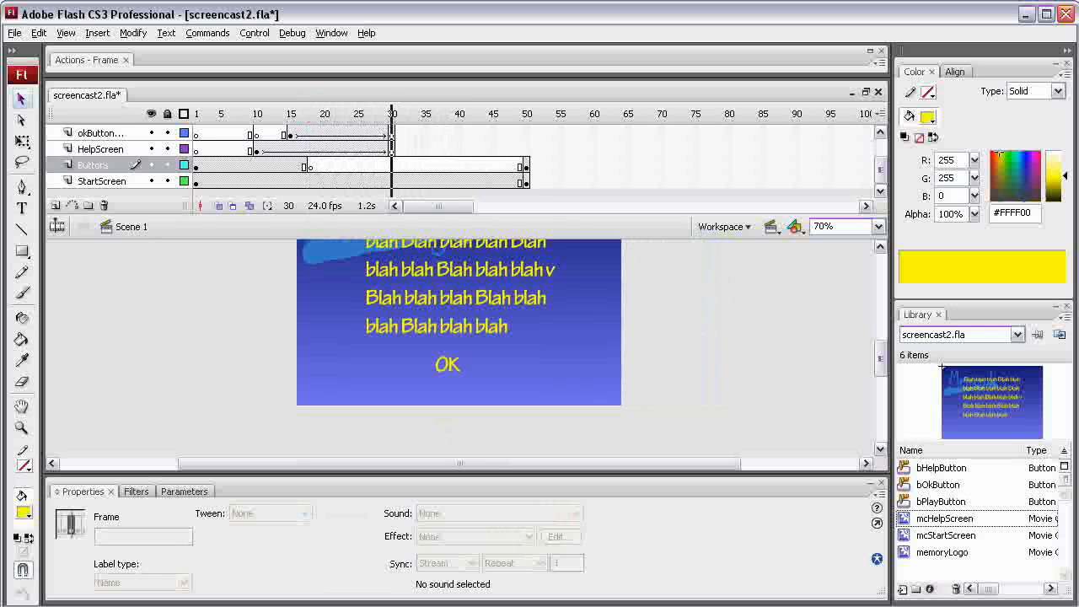
left_click_drag(392, 114, 425, 113)
left_click(526, 165)
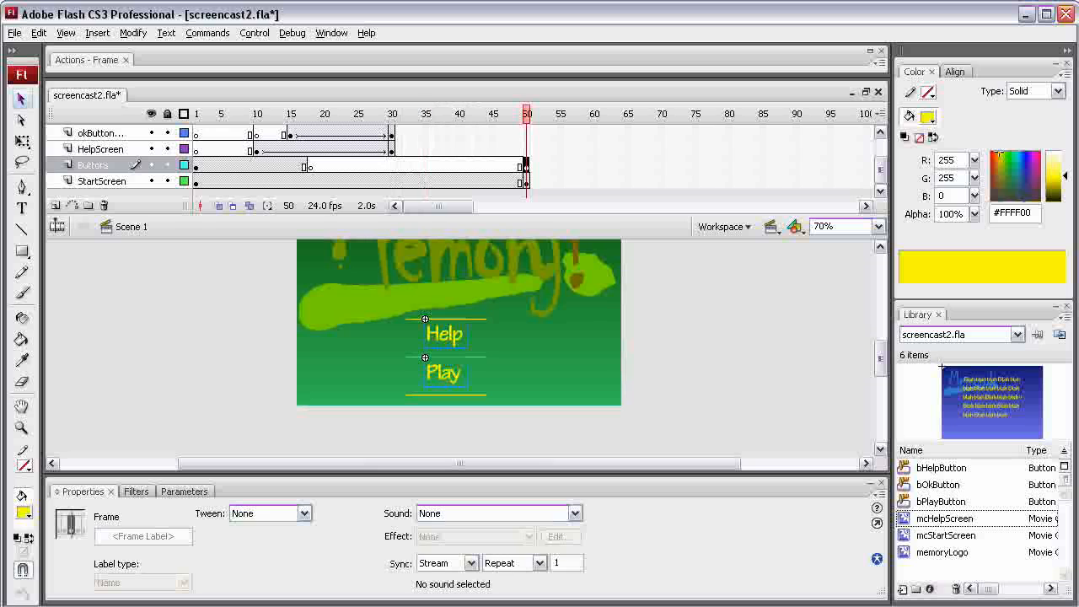
mouse_move(527, 114)
left_mouse_down()
mouse_move(392, 113)
mouse_move(520, 114)
left_mouse_up()
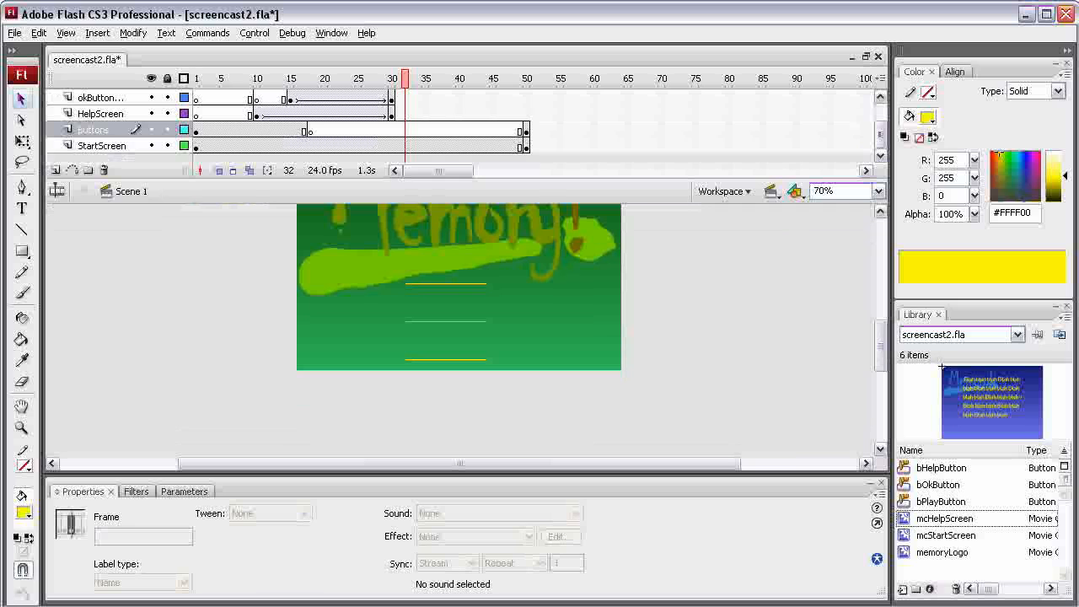
mouse_move(405, 78)
left_mouse_down()
mouse_move(527, 79)
mouse_move(392, 78)
left_mouse_up()
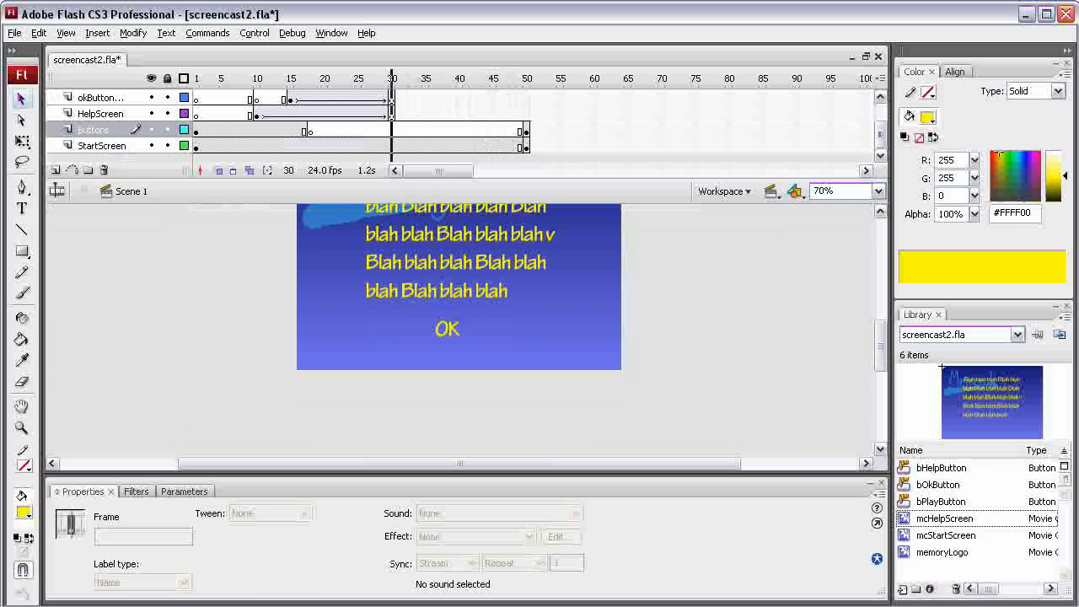
Step: Insert a keyframe at frame 45 on the HelpScreen layer
left_click_drag(881, 134, 881, 127)
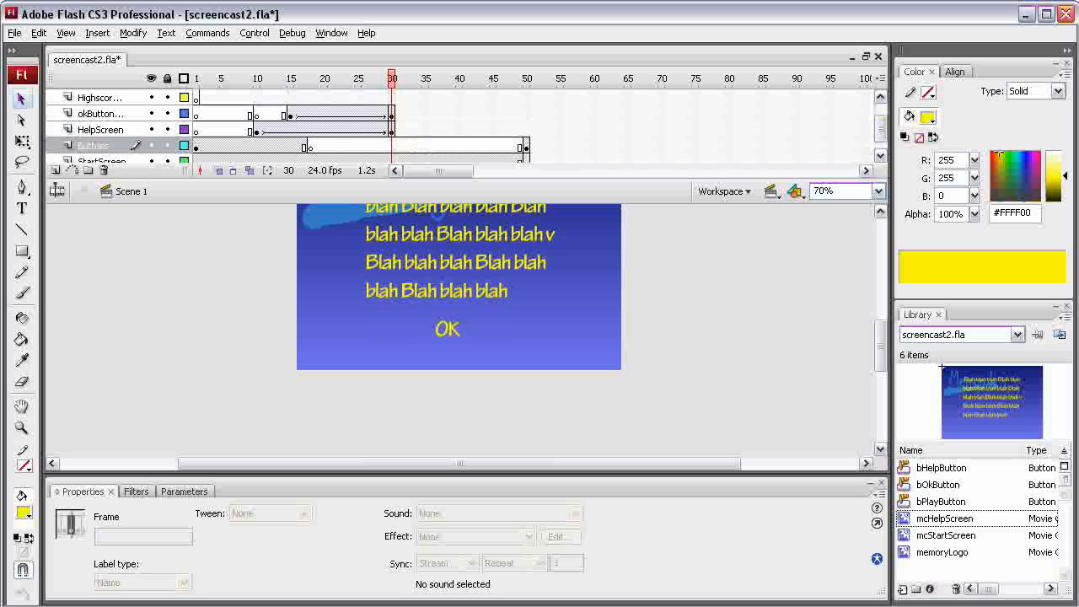
left_click_drag(392, 79, 493, 79)
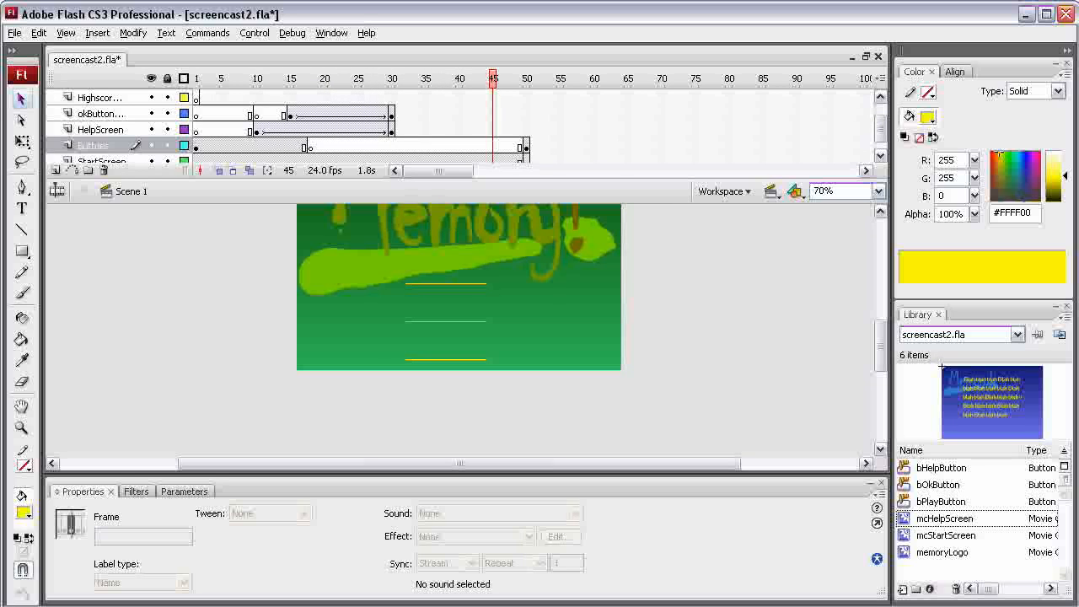
right_click(493, 129)
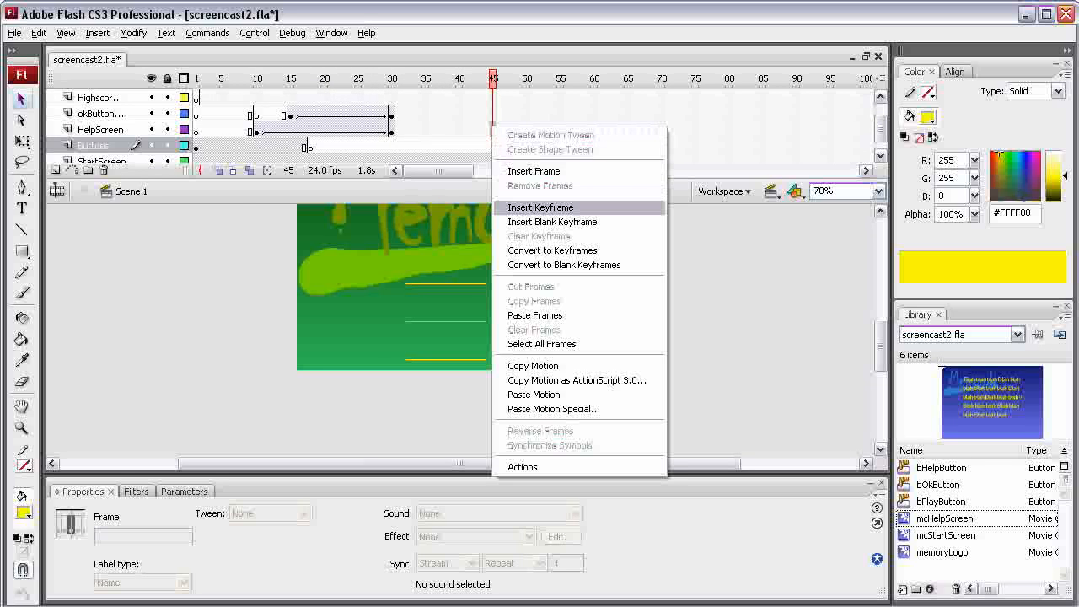
left_click(561, 207)
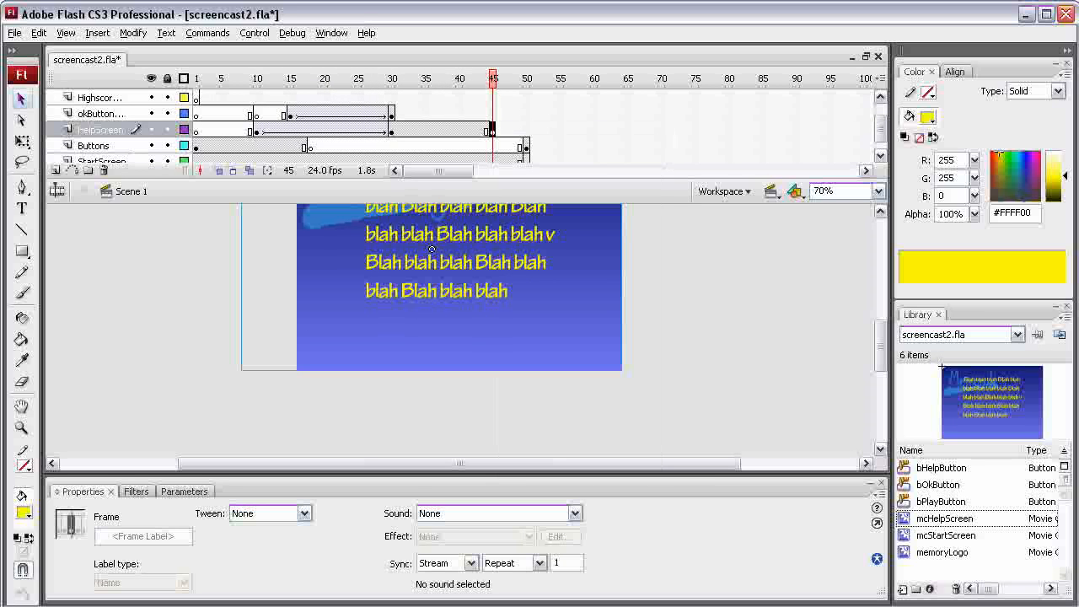
Step: Move the help screen at frame 45 off the left side of the stage to X about -565 and set Y to 0
mouse_move(881, 345)
left_mouse_down()
mouse_move(881, 322)
mouse_move(881, 331)
left_mouse_up()
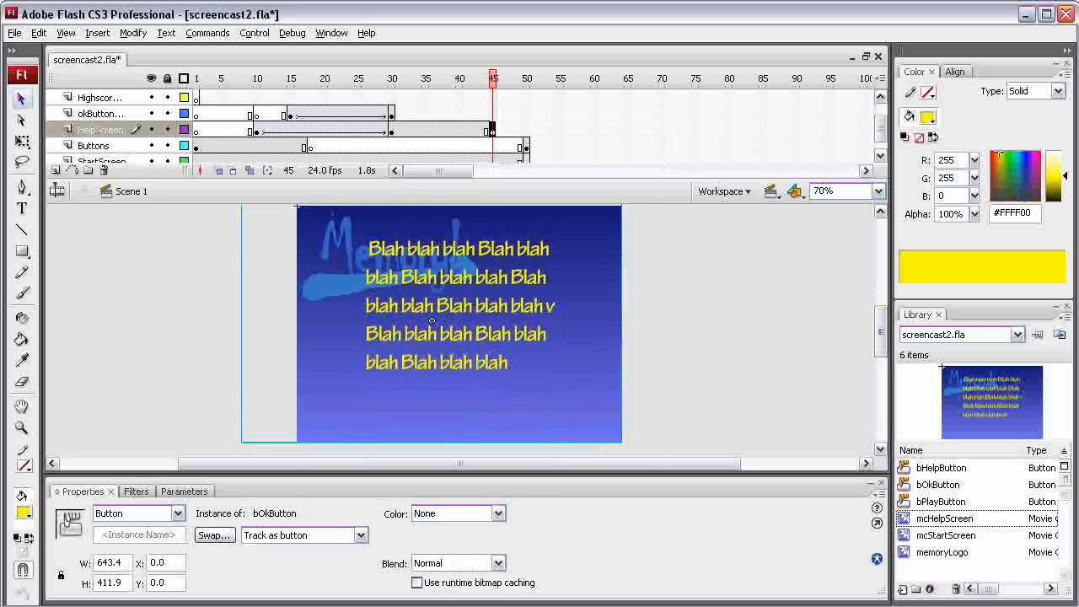
left_click_drag(432, 320, 107, 320)
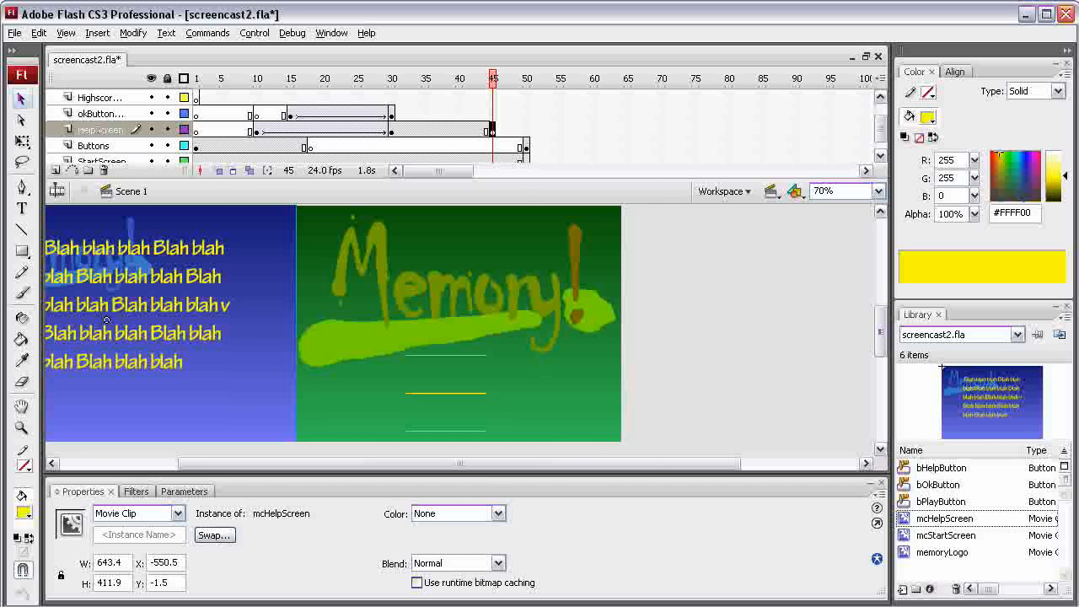
left_click_drag(195, 311, 189, 316)
left_click_drag(106, 320, 98, 320)
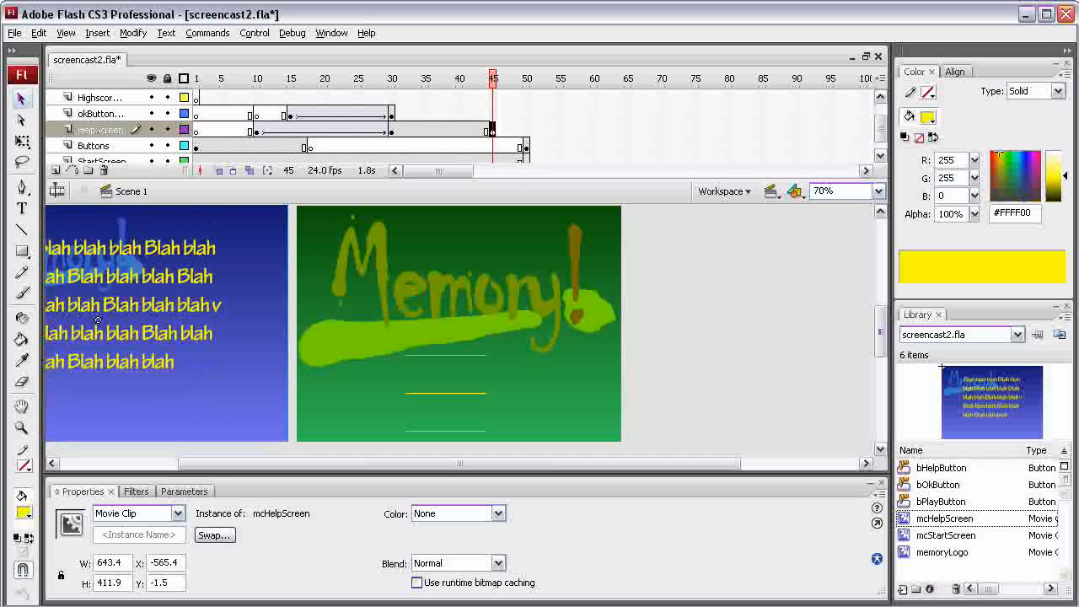
double_click(158, 583)
type("0")
key("Return")
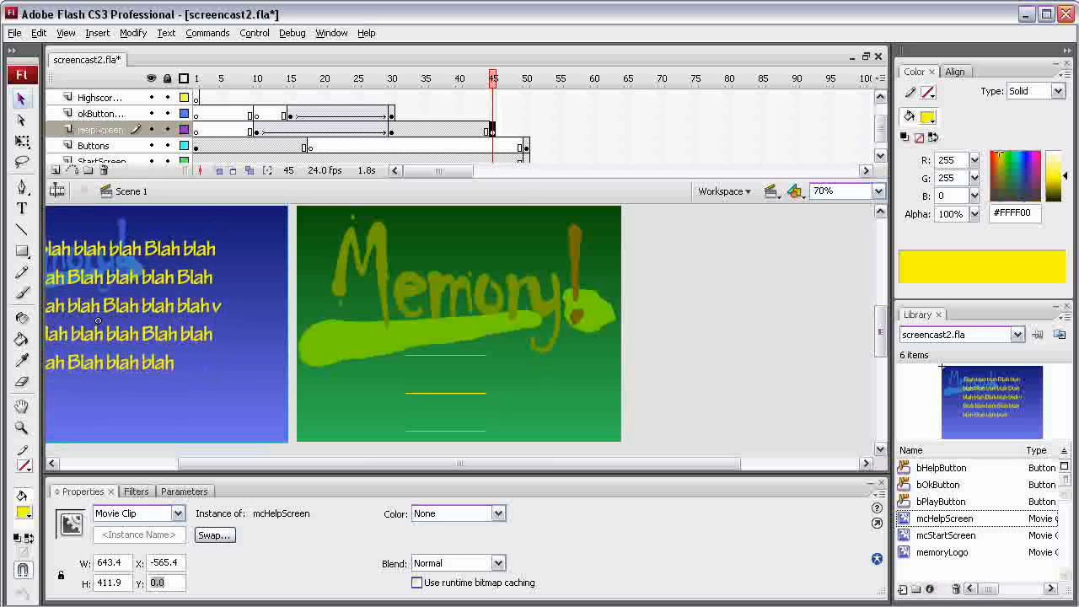
Step: Create a motion tween on the HelpScreen layer between frames 30 and 45 and check its starting frame
left_click_drag(880, 332, 881, 332)
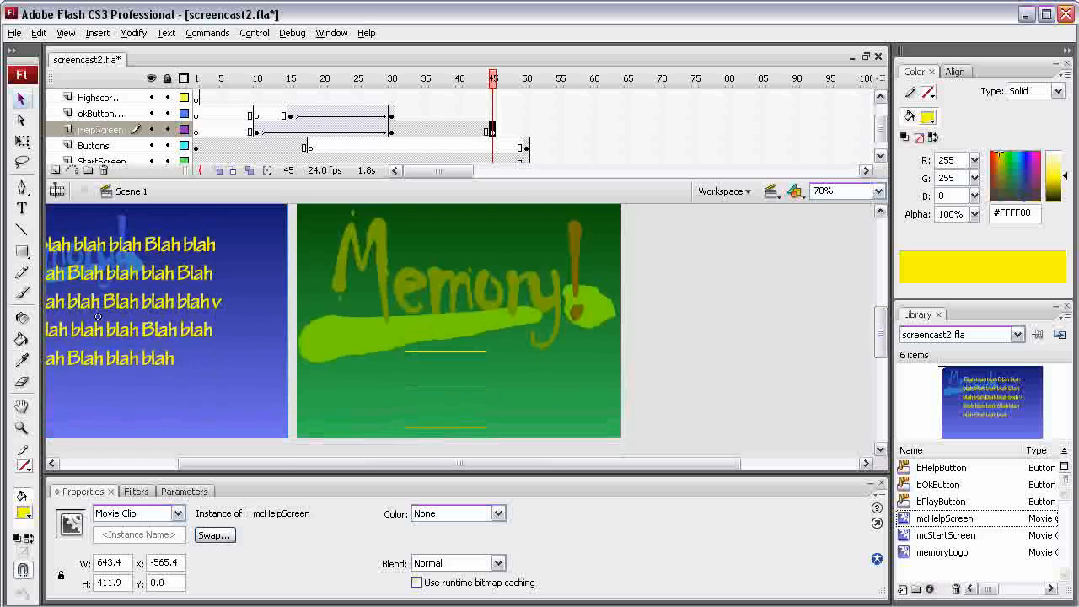
left_click_drag(493, 79, 467, 79)
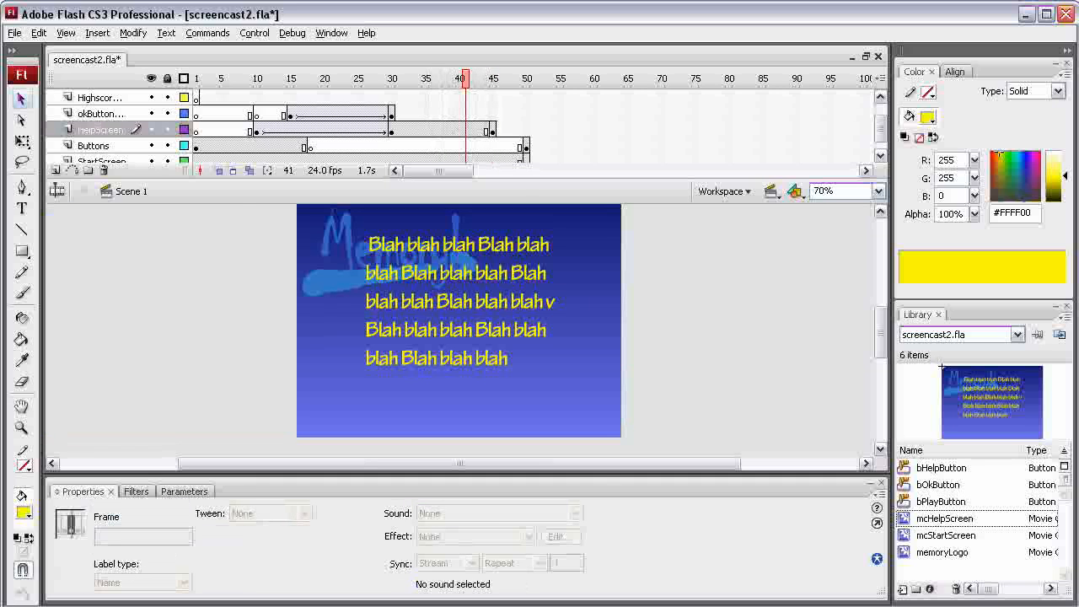
right_click(432, 129)
left_click(494, 137)
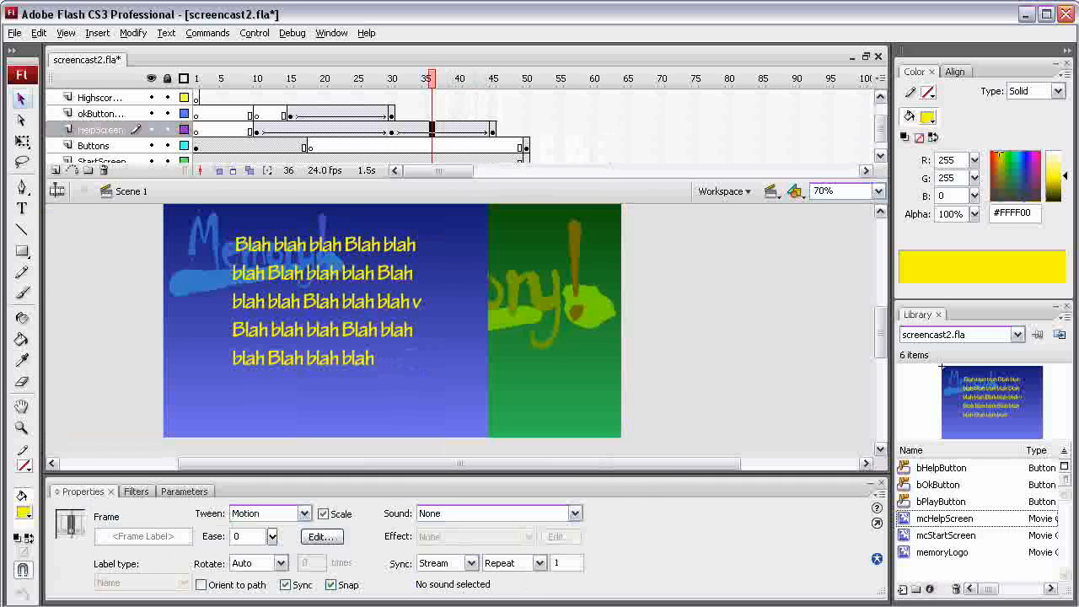
left_click_drag(432, 78, 392, 78)
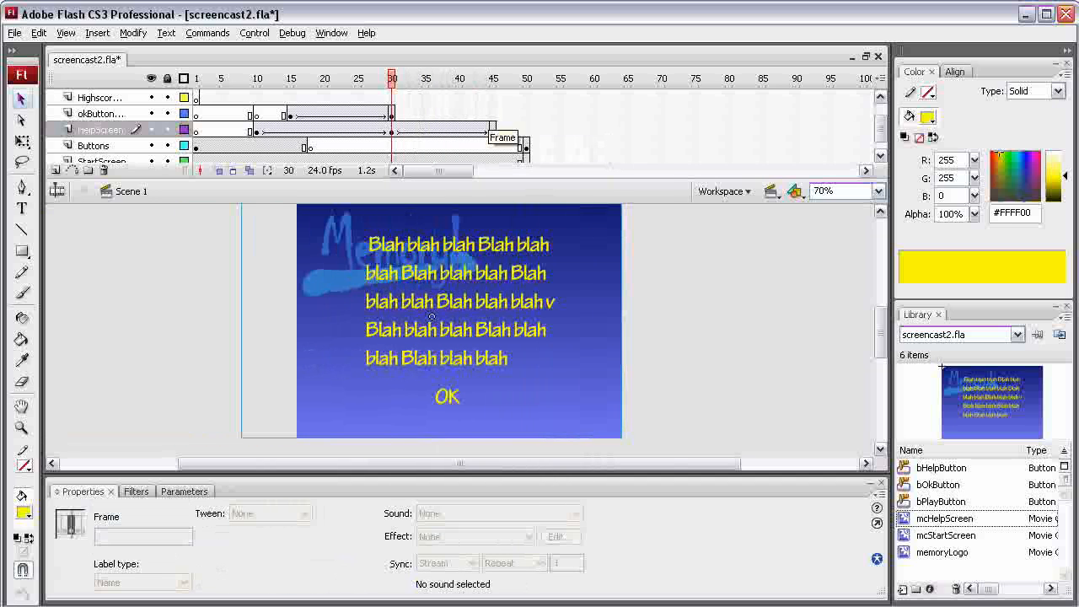
Step: Insert a keyframe at frame 45 on the okButton layer and play the timeline to check the exit animation
right_click(493, 113)
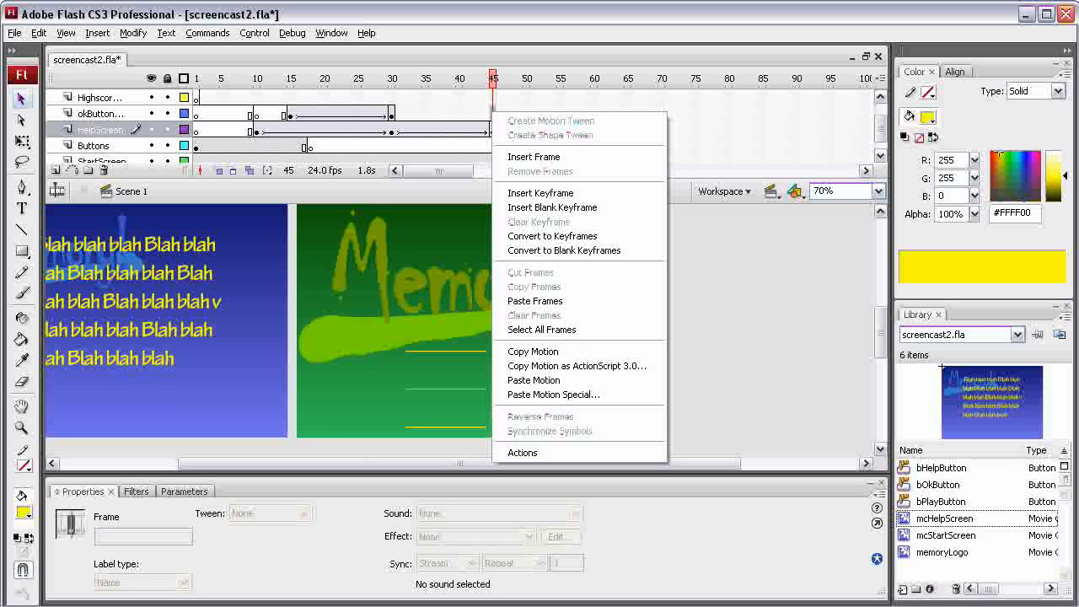
left_click(540, 193)
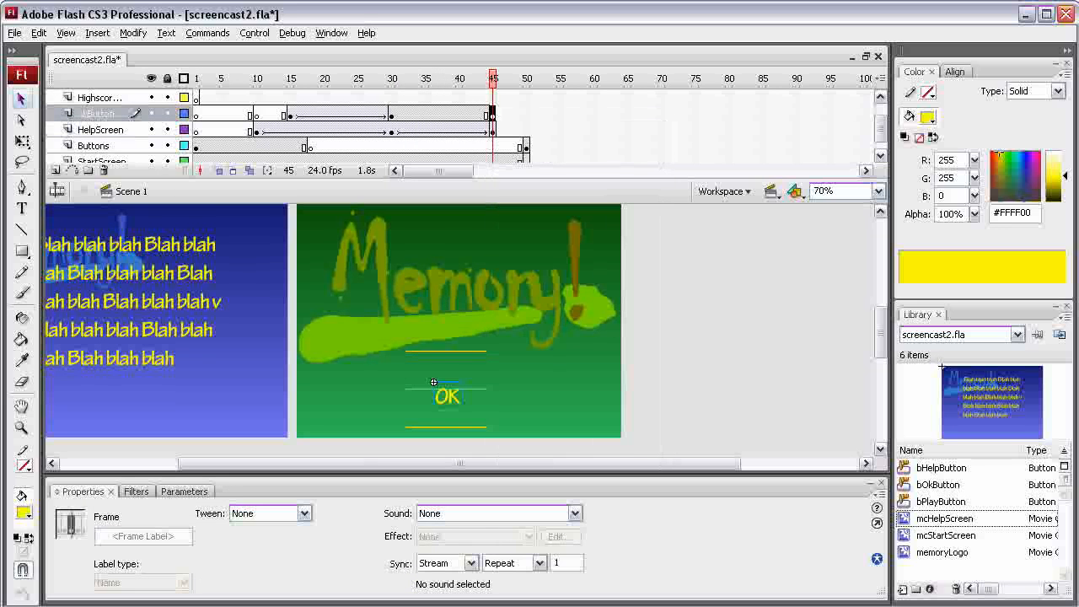
key("Return")
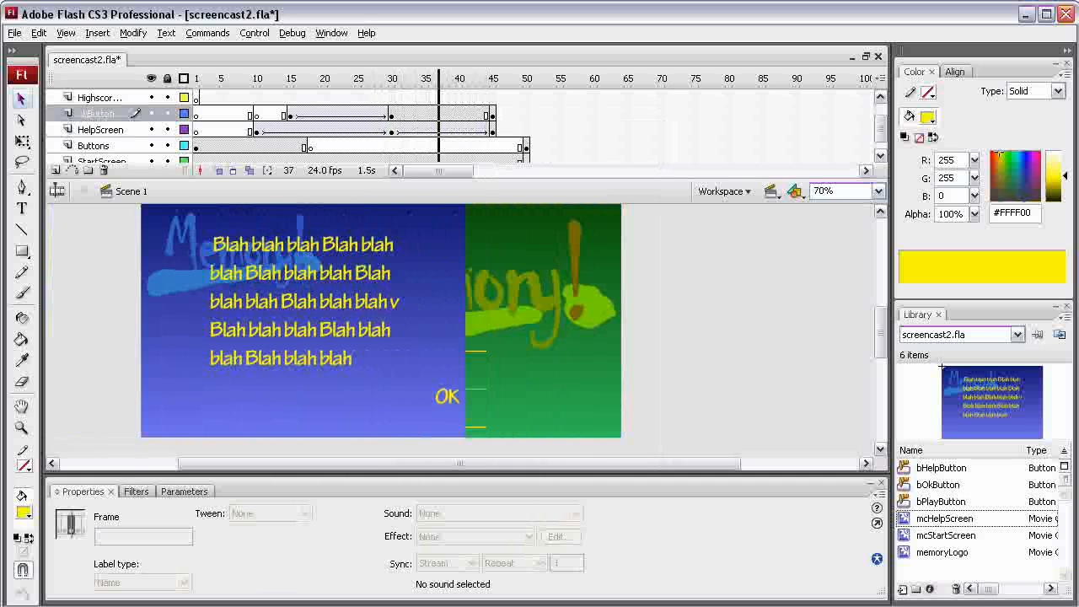
Step: Insert a keyframe at frame 37 on the okButton layer and create a motion tween from it to frame 45
key("Return")
right_click(438, 114)
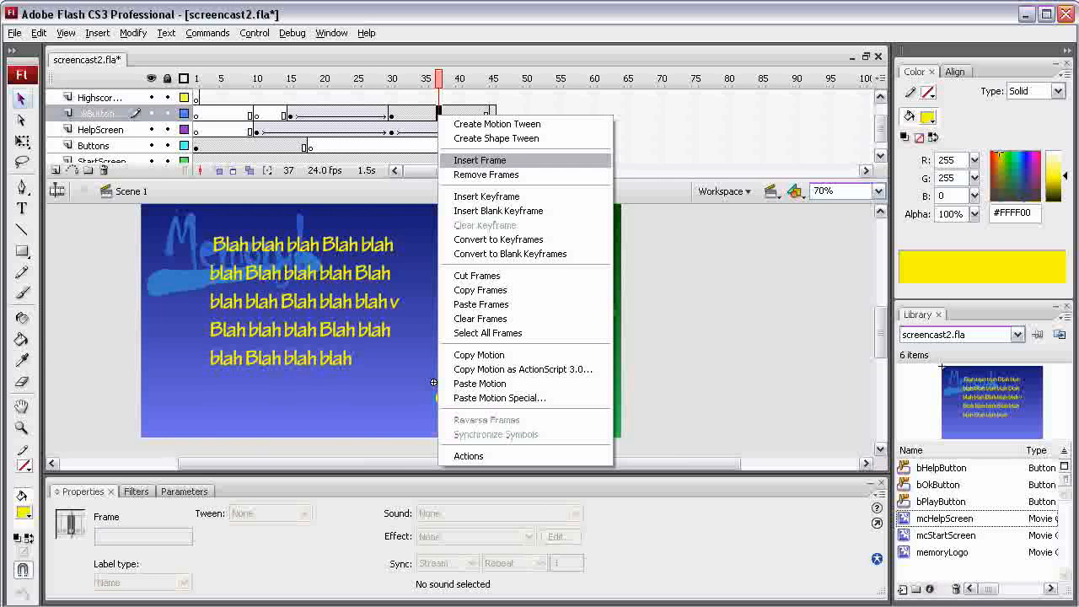
left_click(486, 195)
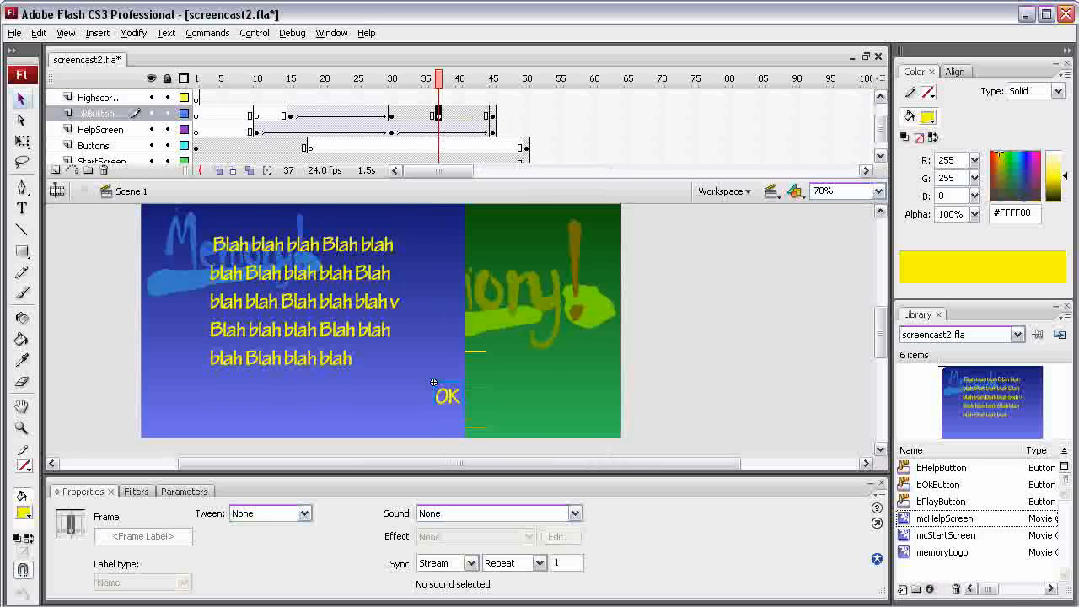
right_click(459, 113)
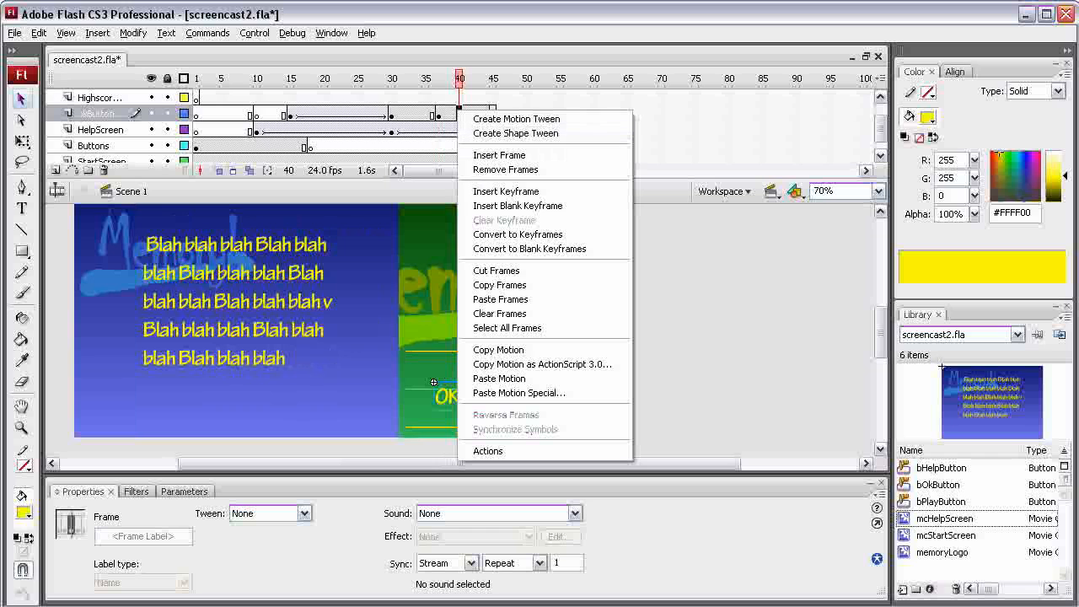
left_click(516, 119)
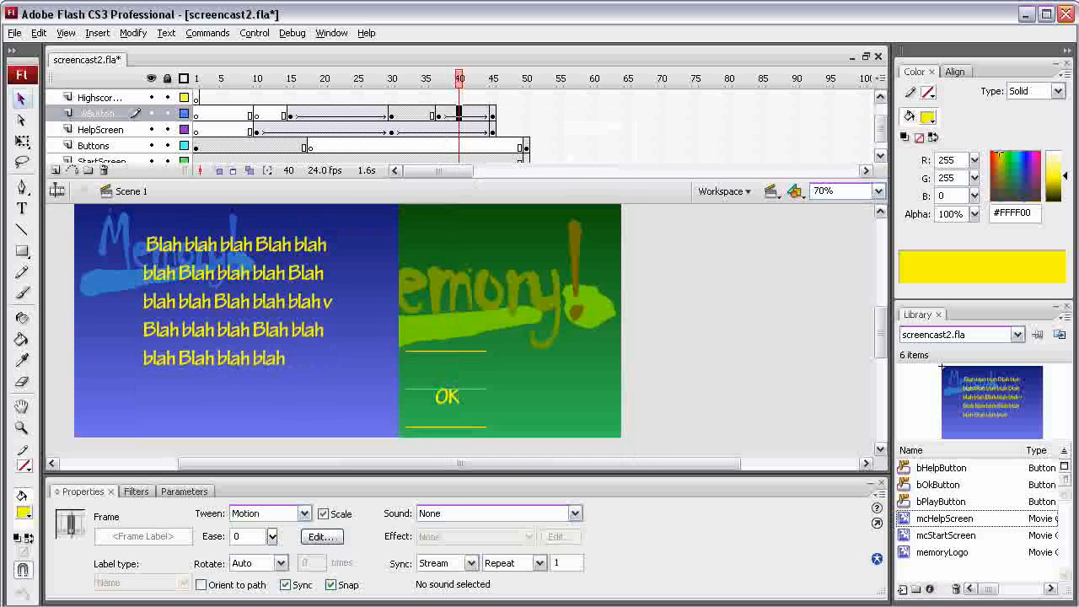
Step: Move the OK button at frame 45 horizontally onto the off-stage help screen, to X about -75, and scrub the timeline to check it
left_click(493, 114)
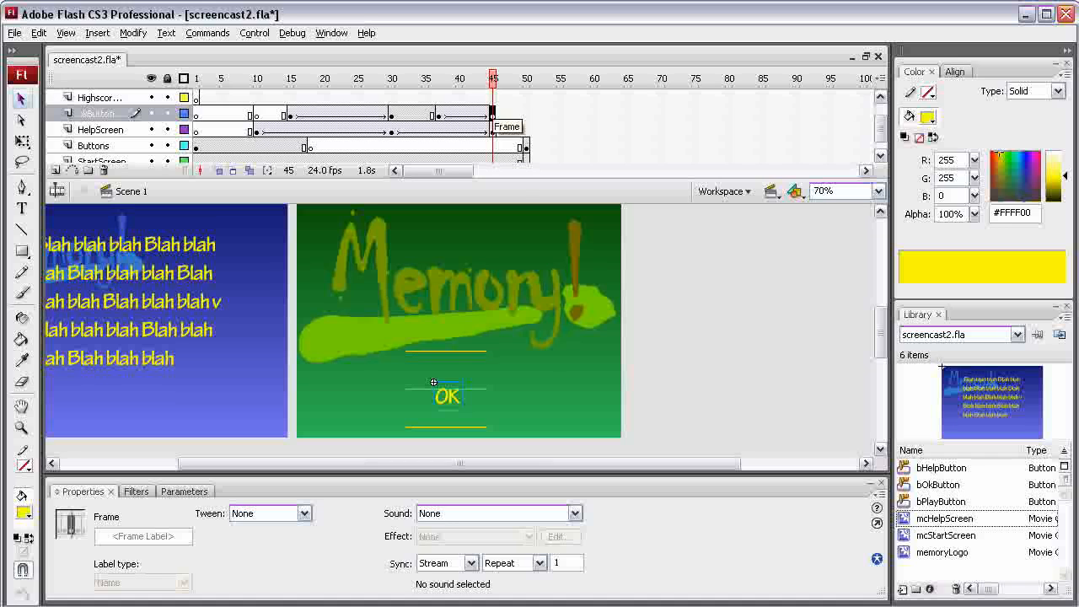
left_click_drag(433, 382, 252, 382)
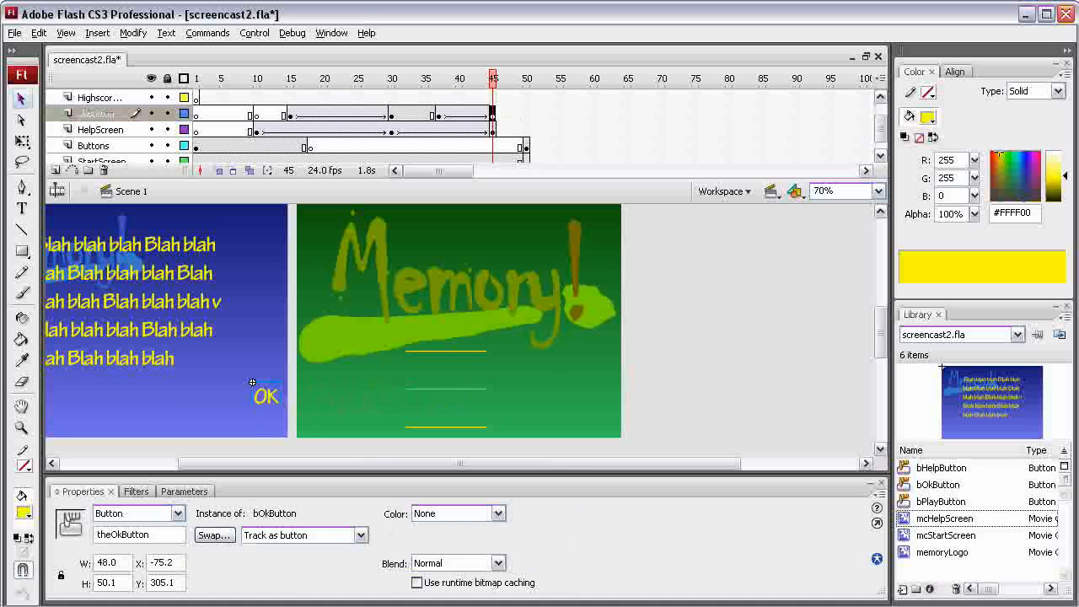
left_click_drag(493, 79, 392, 78)
Step: Set the ease of the HelpScreen layer's tween between frames 30 and 45 to -100 and scrub through it to check
right_click(453, 113)
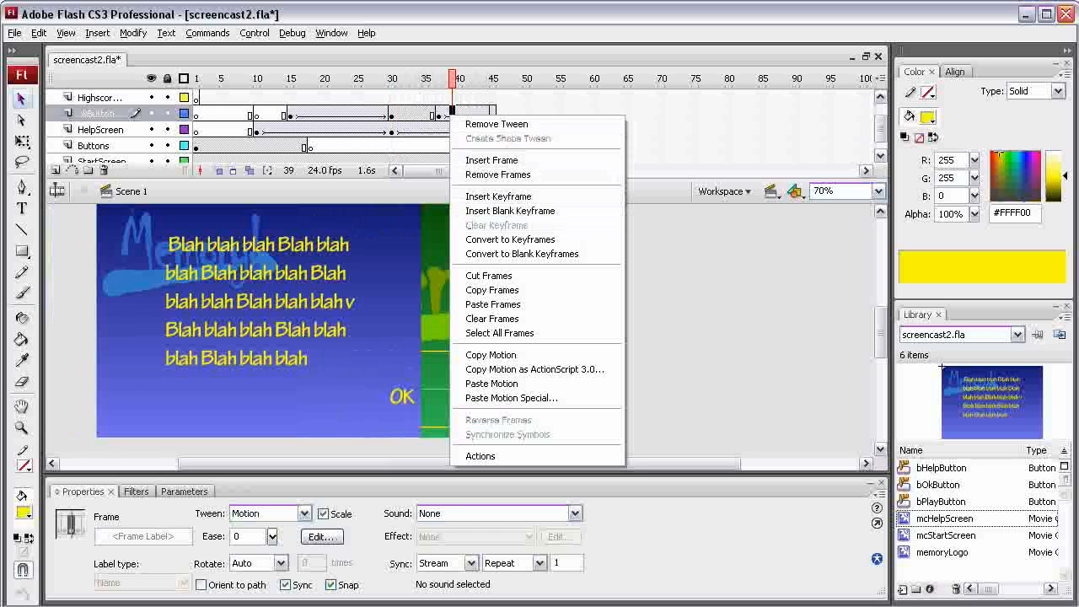
left_click(419, 130)
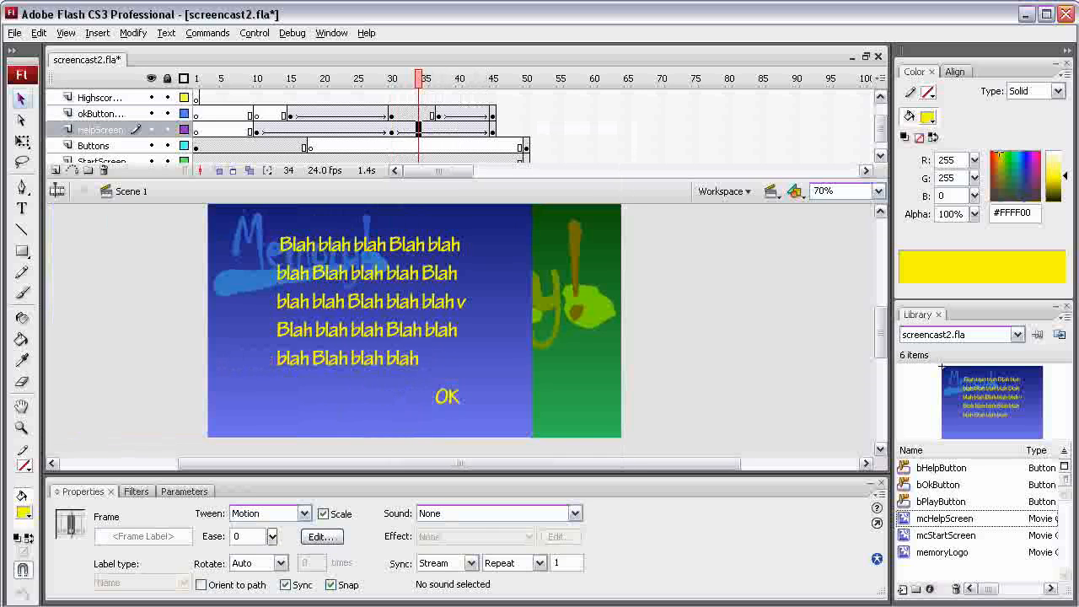
right_click(419, 130)
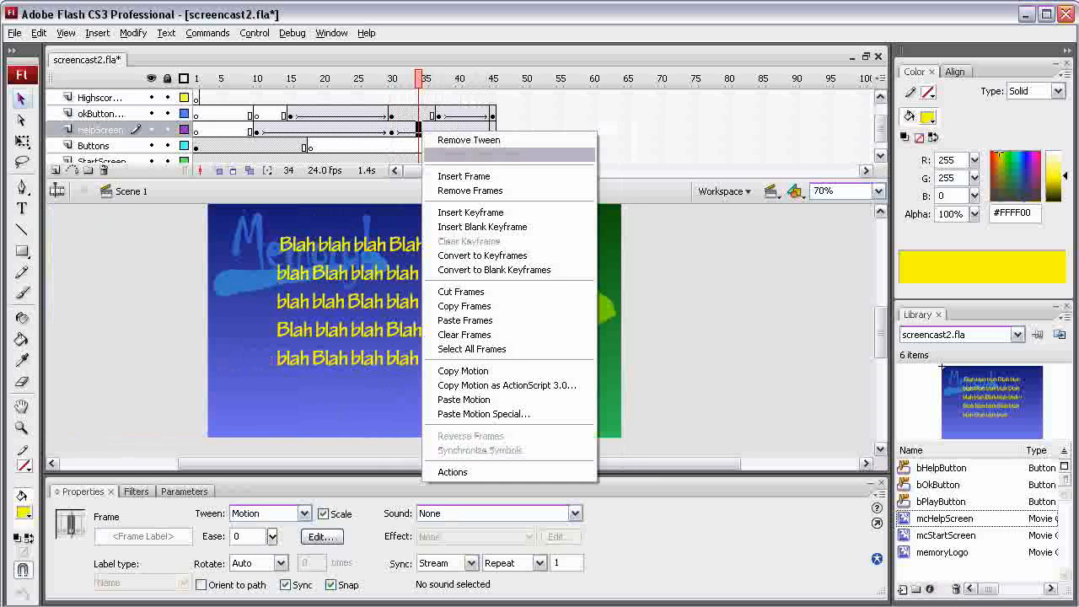
left_click(412, 130)
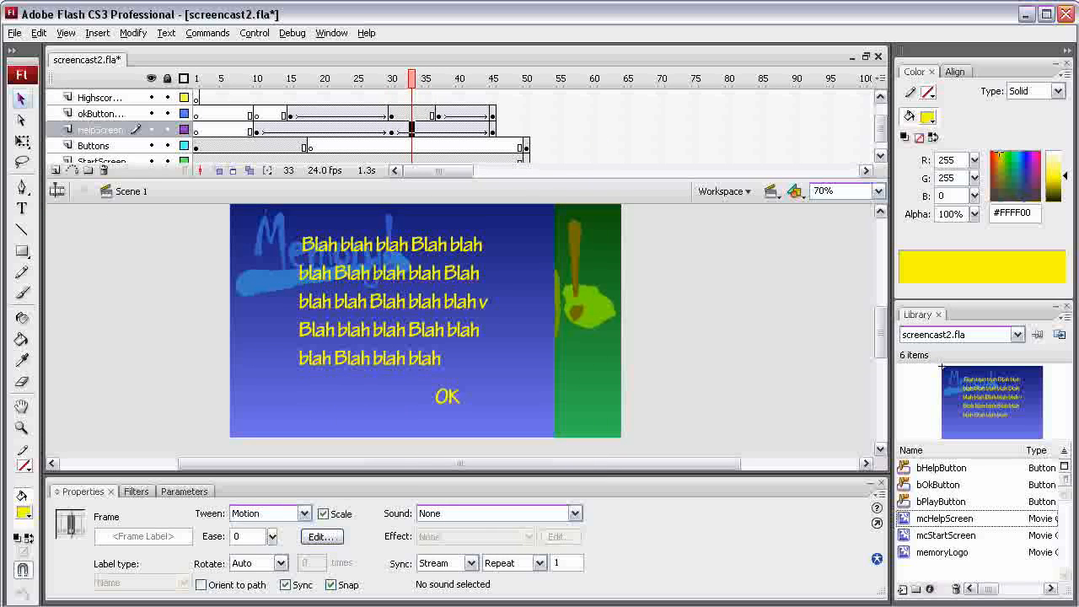
left_click_drag(272, 537, 271, 583)
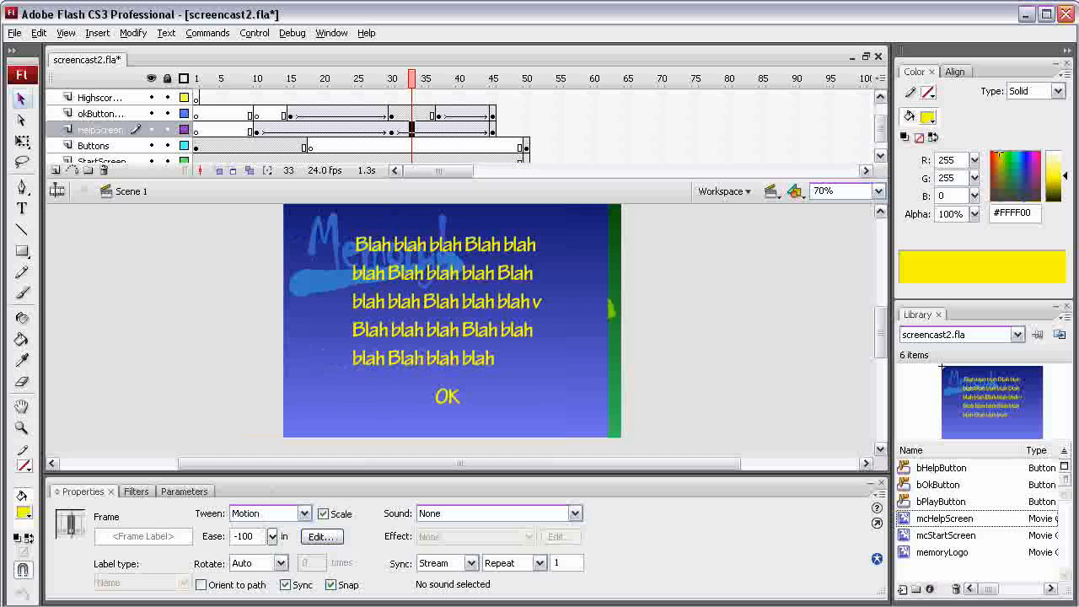
left_click_drag(411, 79, 500, 78)
left_click_drag(472, 79, 451, 78)
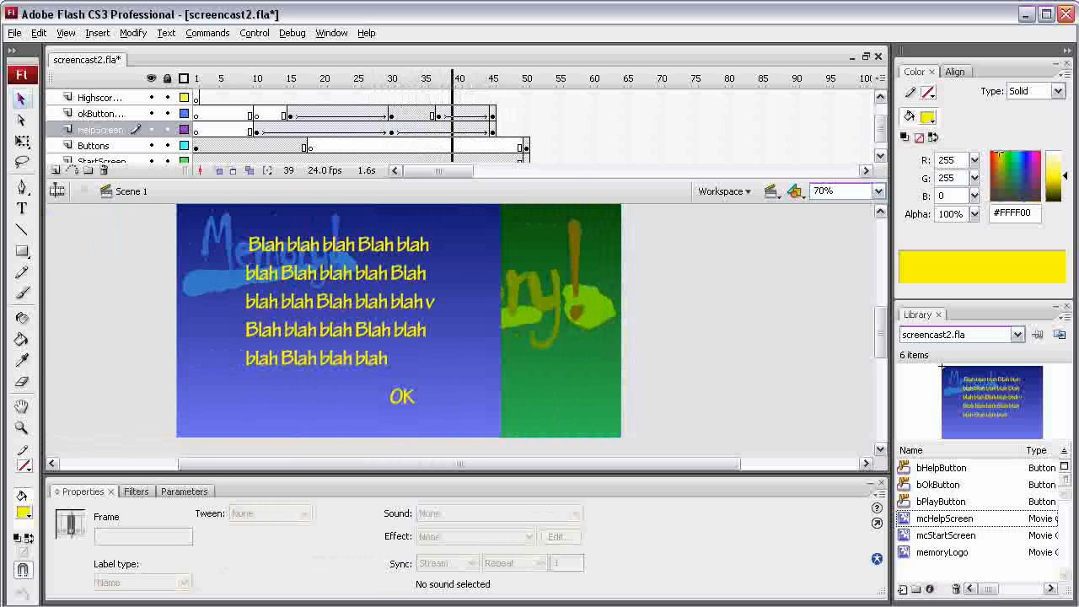
Step: Set the ease of the okButton layer's tween between frames 37 and 45 to -100 and play the animation to check it
left_click(452, 114)
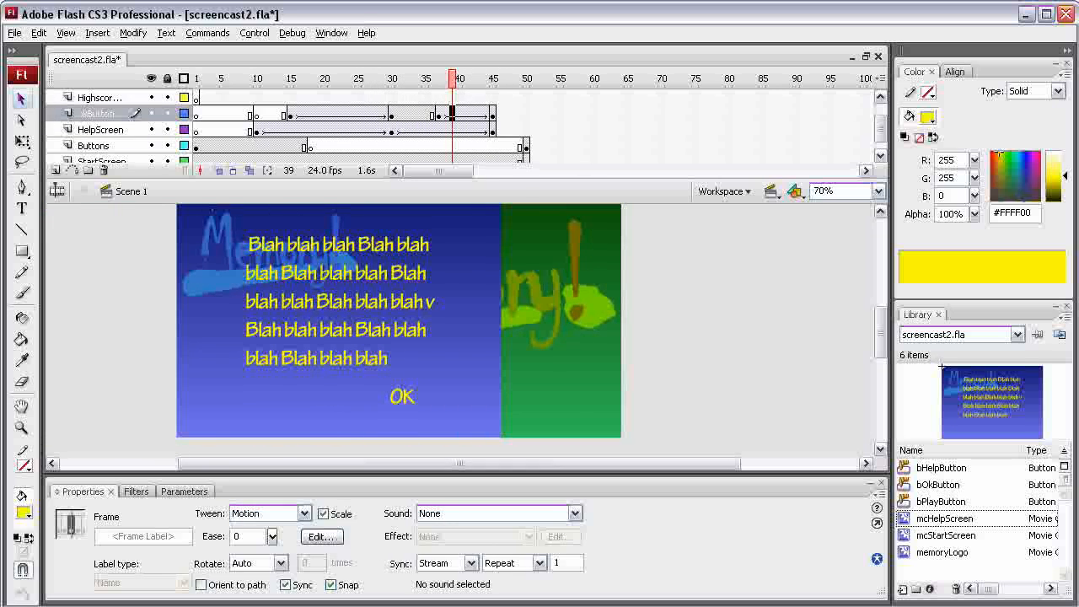
left_click_drag(272, 537, 273, 578)
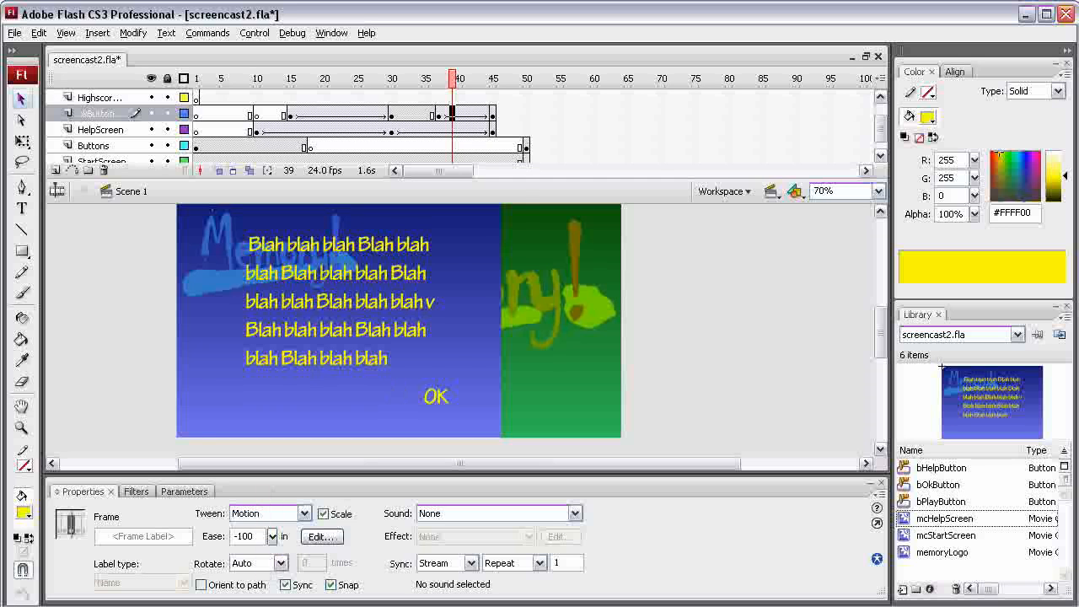
key("Return")
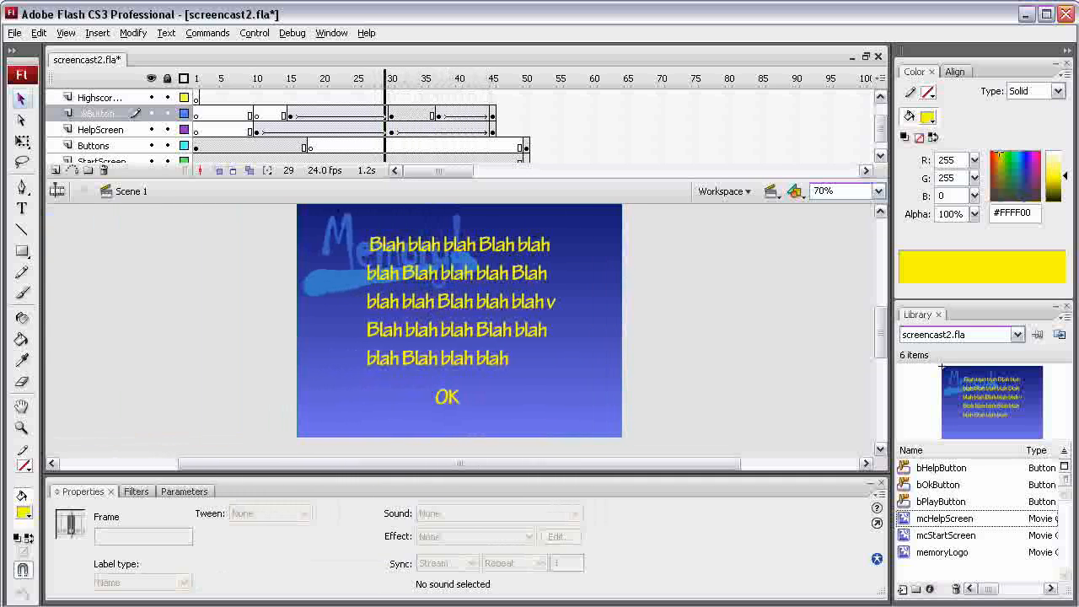
key("Return")
key("Return")
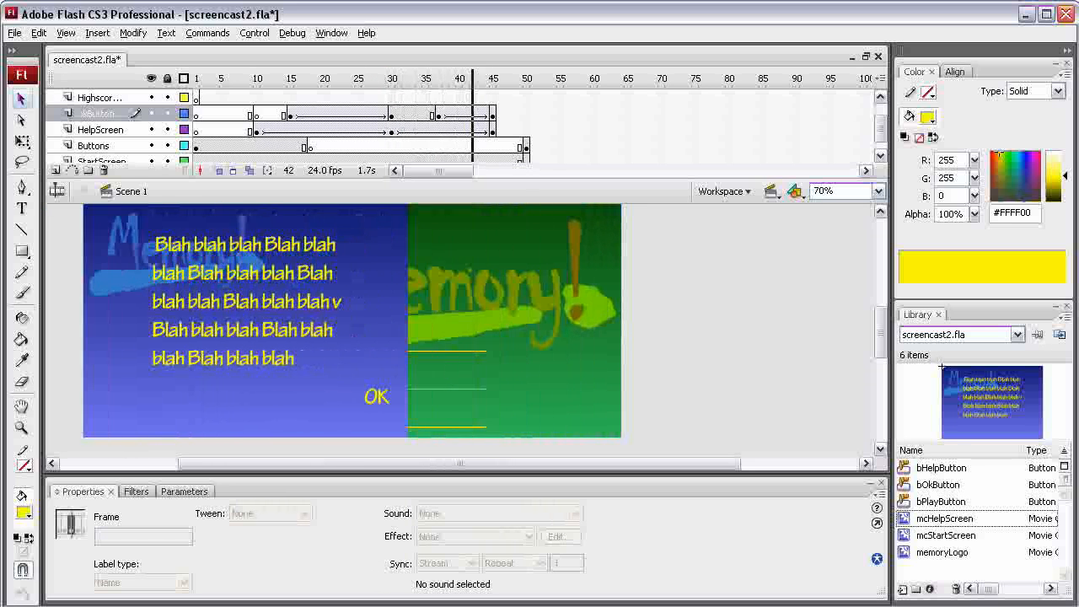
Step: Move the Buttons layer's keyframe at frame 50 to frame 41 and check the help screen's exit by stepping through and playing it
left_click_drag(466, 78, 459, 78)
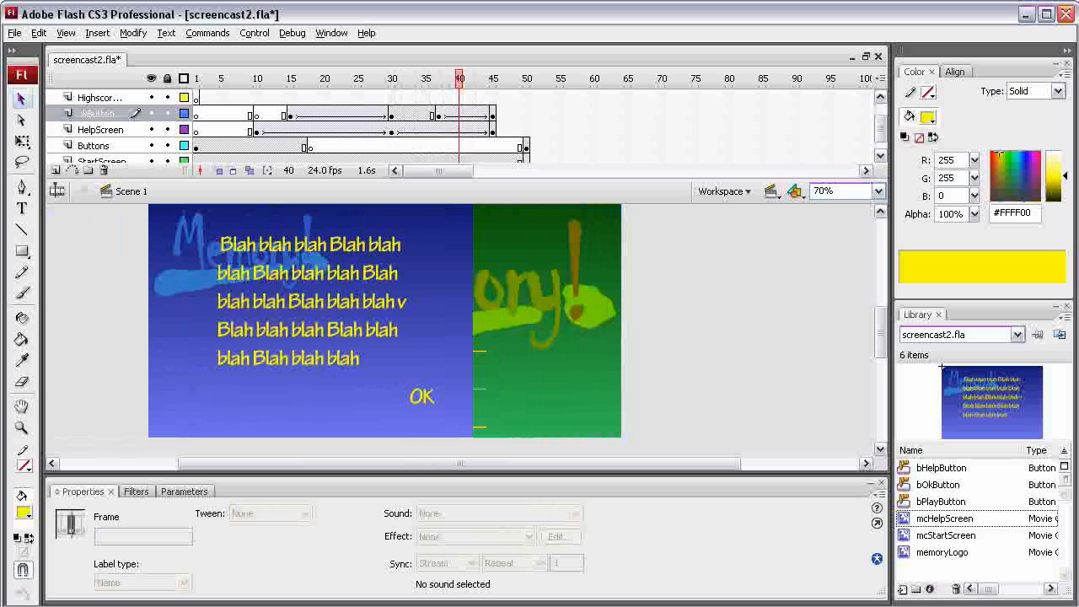
left_click_drag(526, 146, 463, 146)
mouse_move(465, 79)
left_mouse_down()
mouse_move(452, 78)
mouse_move(465, 78)
left_mouse_up()
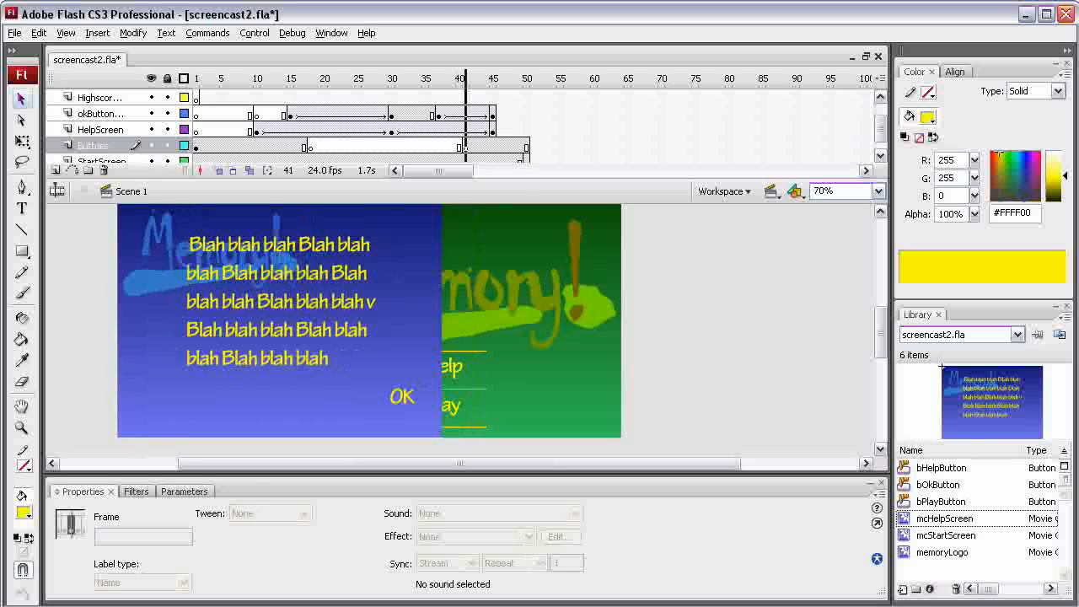
key("comma")
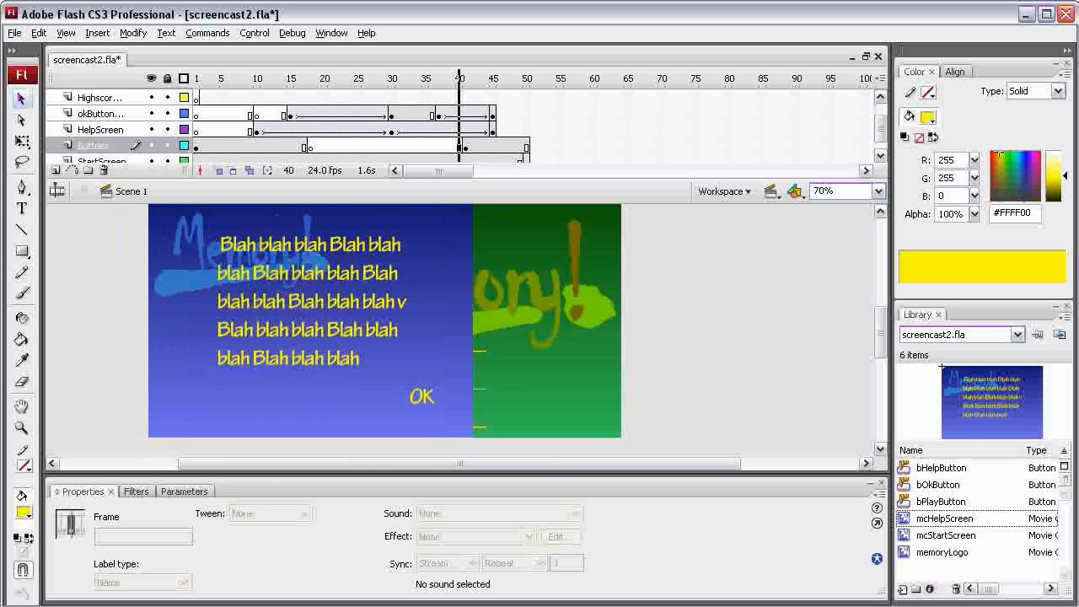
key("comma")
key("comma")
key("comma")
key("comma")
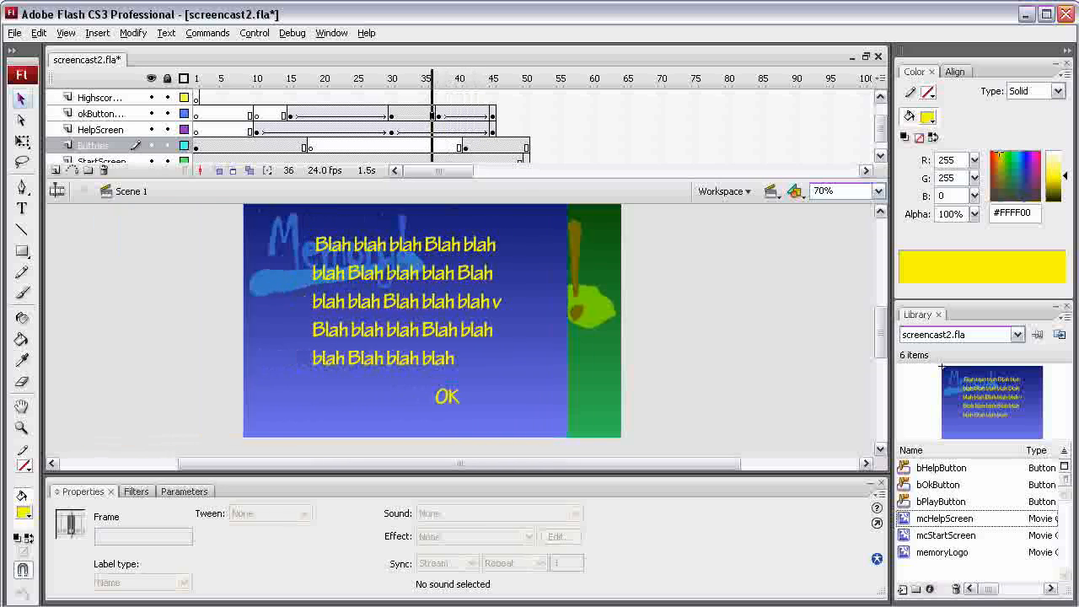
key("Return")
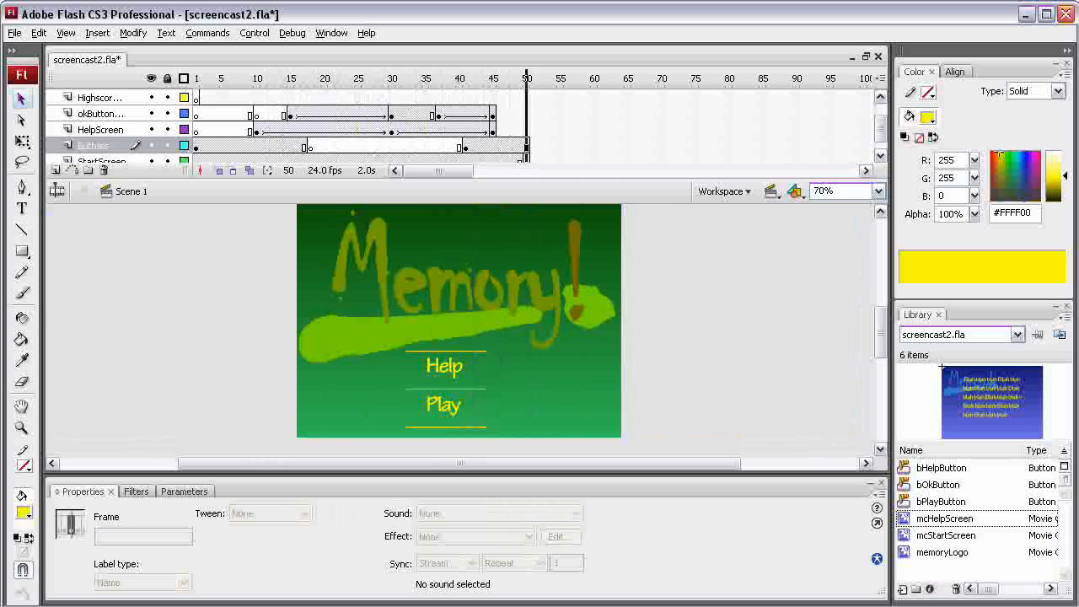
Step: Insert a keyframe at frame 50 on the game screen layer
left_click_drag(880, 129, 880, 117)
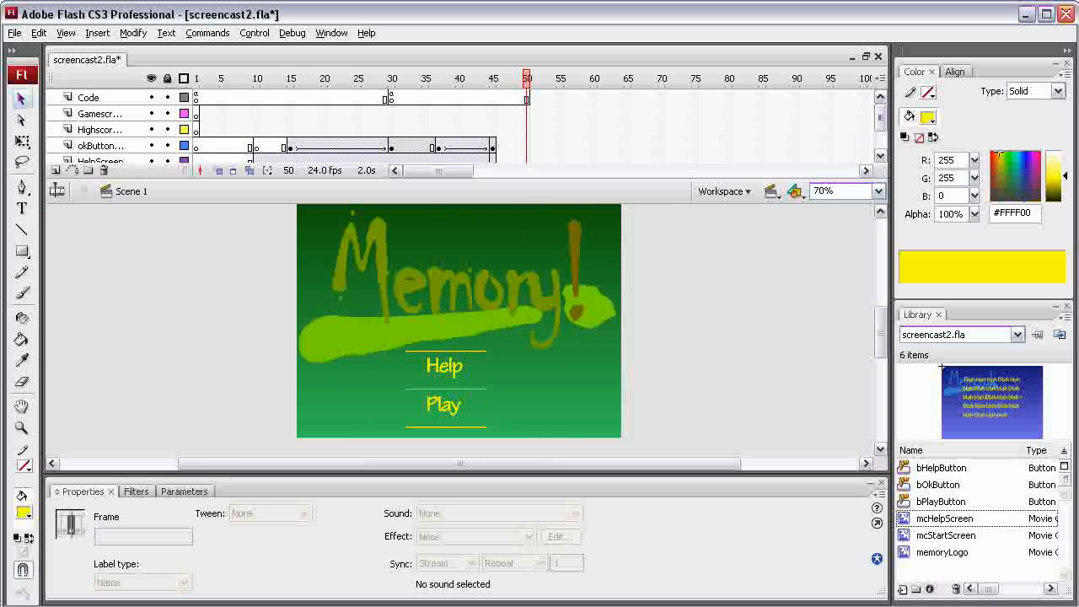
left_click(197, 112)
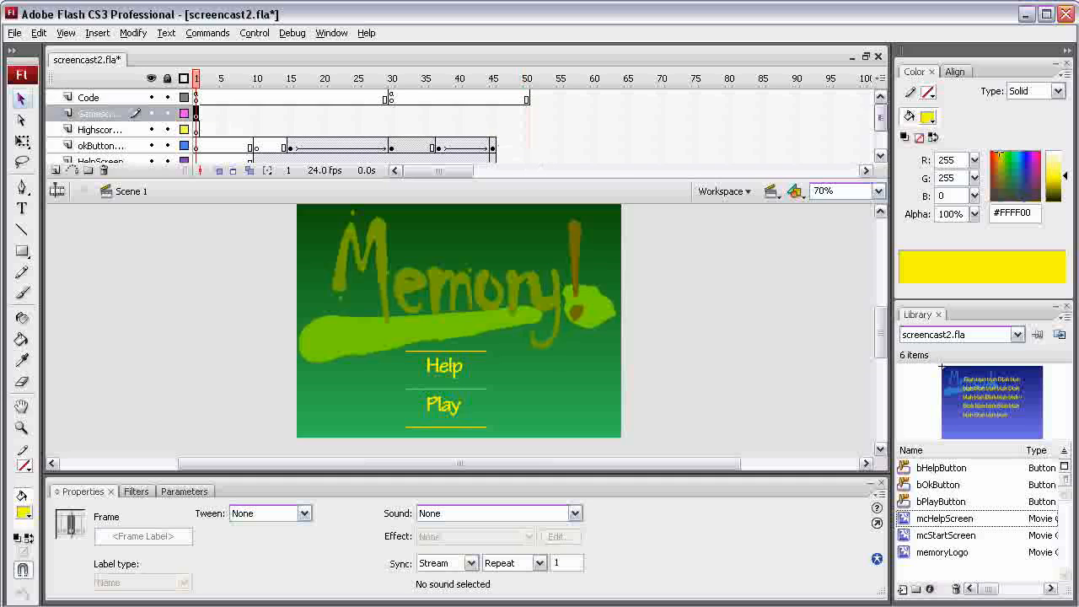
scroll(880, 123, "down", 3)
scroll(880, 122, "up", 2)
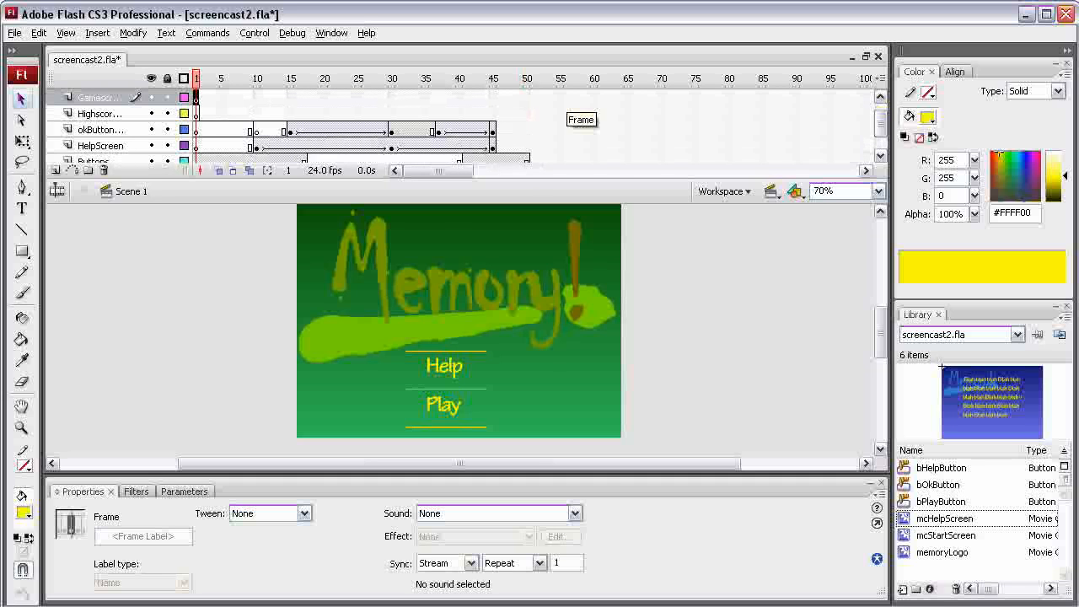
right_click(527, 97)
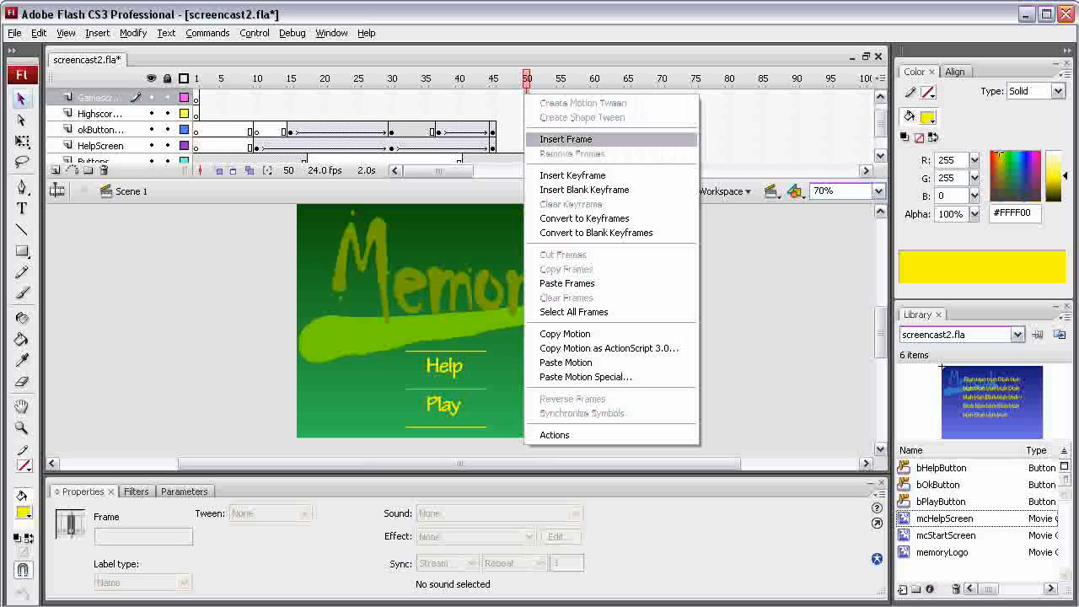
left_click(573, 174)
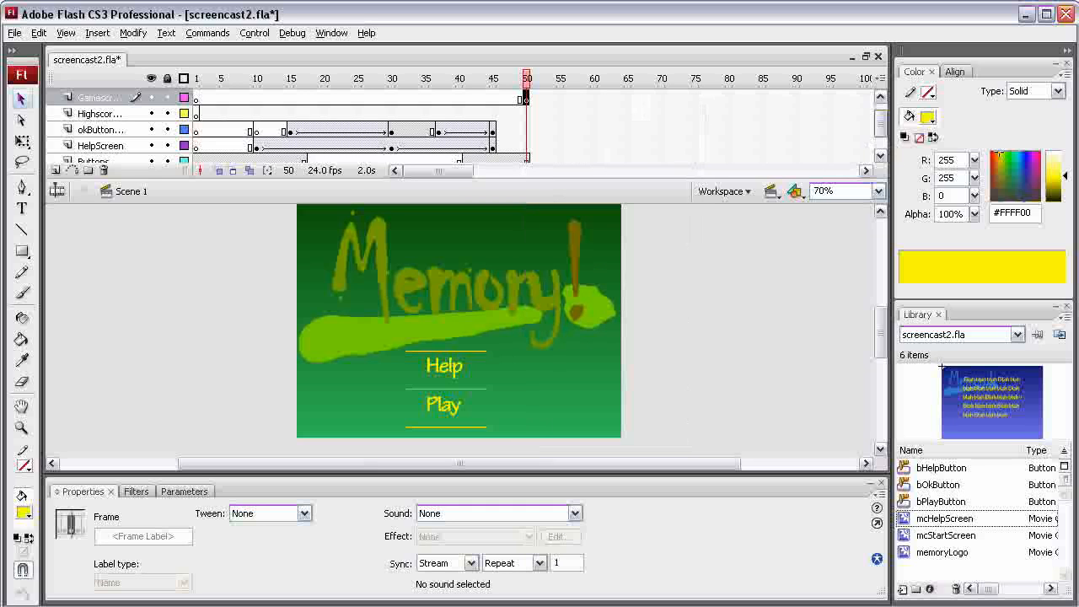
Step: Hide the Buttons and StartScreen layers
left_click_drag(880, 123, 880, 134)
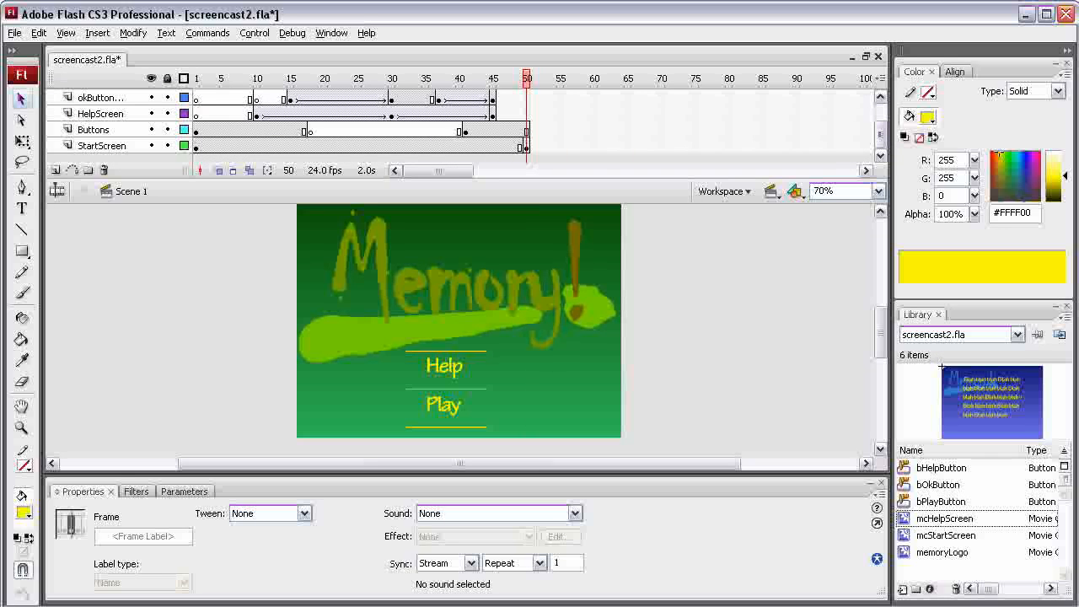
left_click(151, 129)
left_click(152, 145)
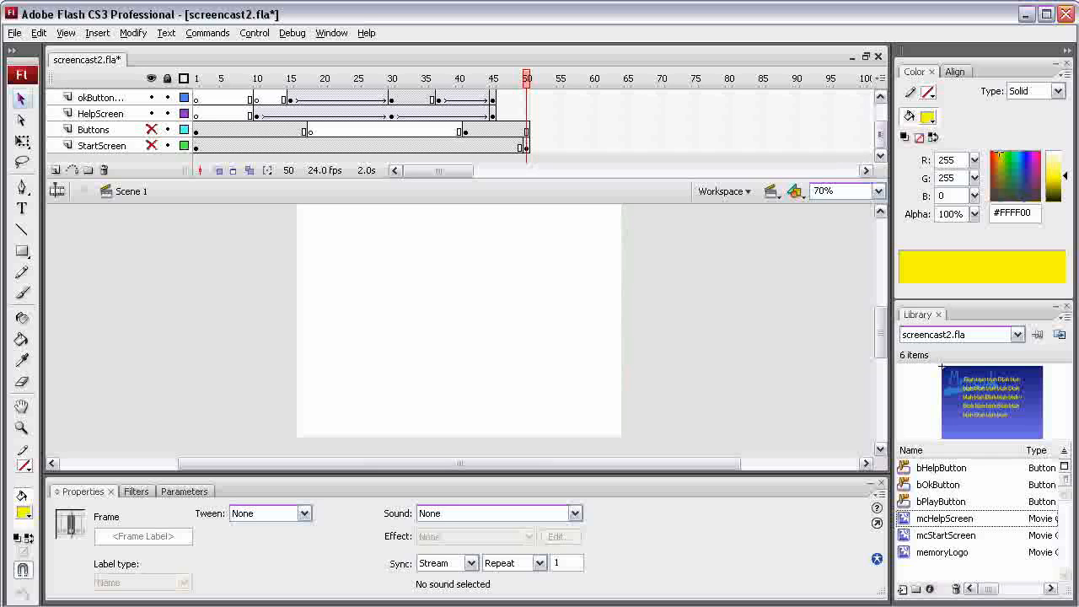
scroll(338, 127, "up", 3)
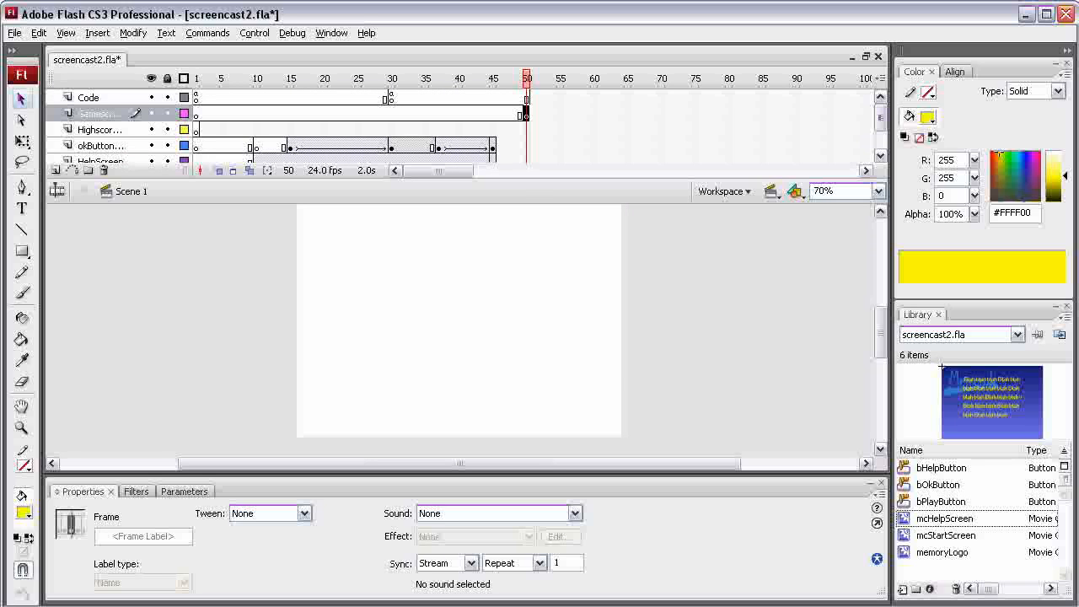
Step: Create a new movie clip symbol in the library named mcGameScreen
right_click(933, 563)
left_click(970, 606)
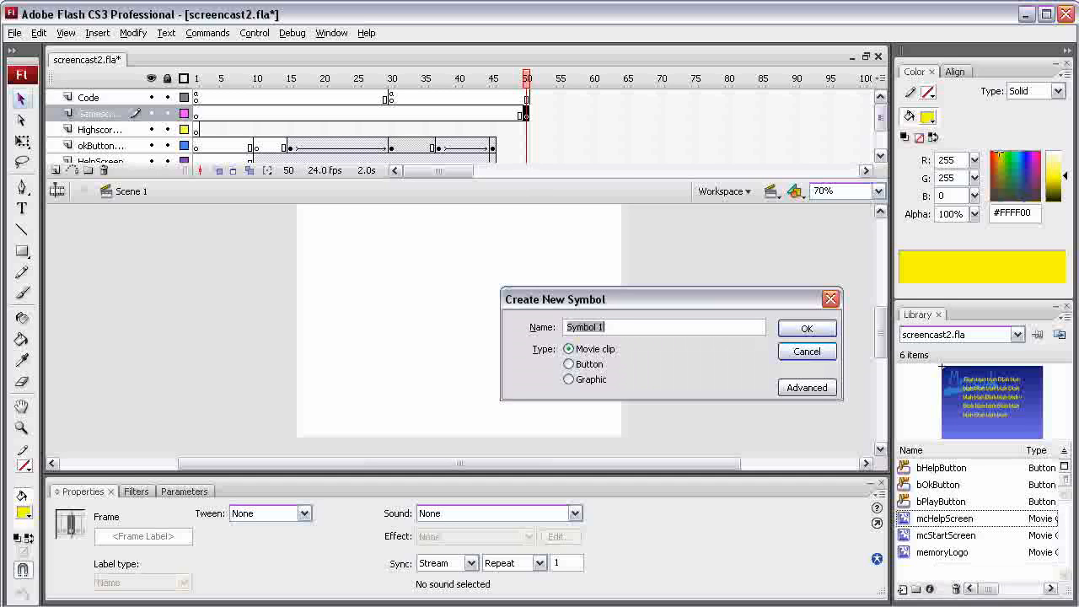
type("mcGamescreen")
left_click(605, 328)
key("BackSpace")
type("S")
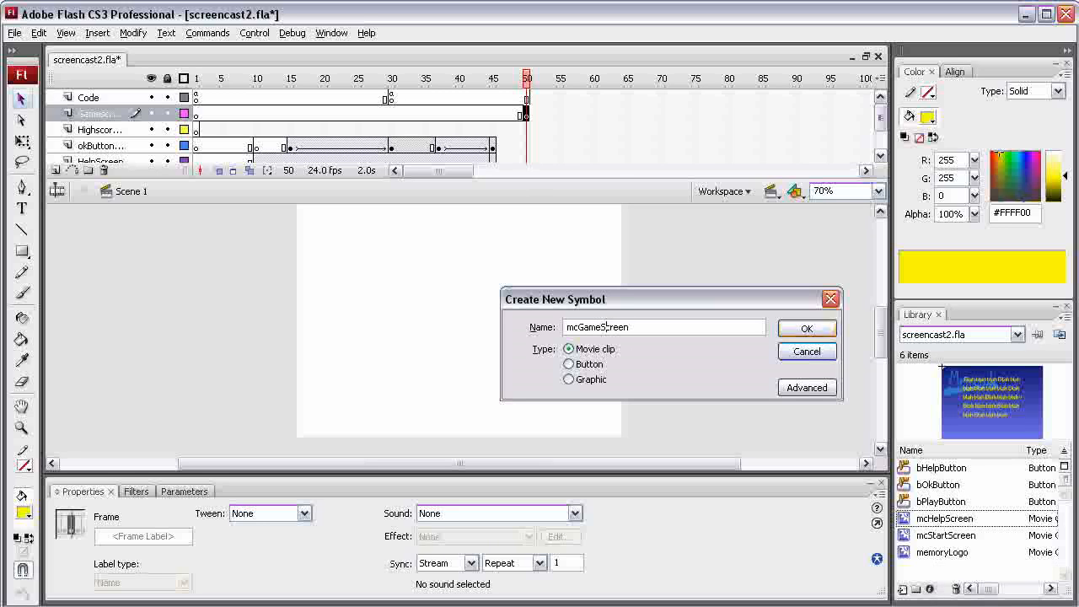
left_click(807, 328)
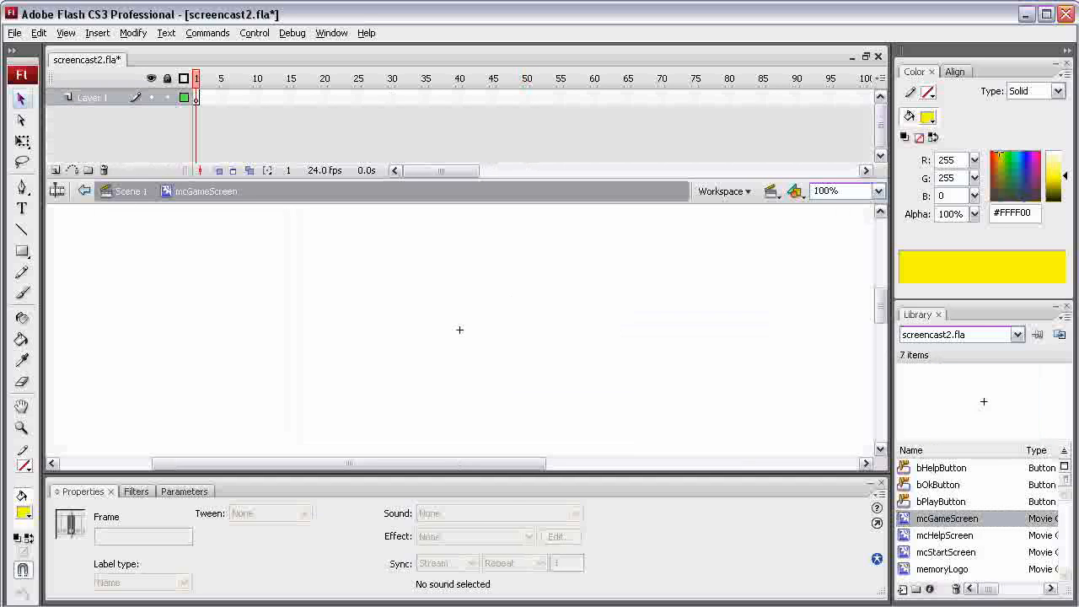
Step: Draw a borderless yellow square about 90 by 90 pixels and position it at X 0, Y 0
key("r")
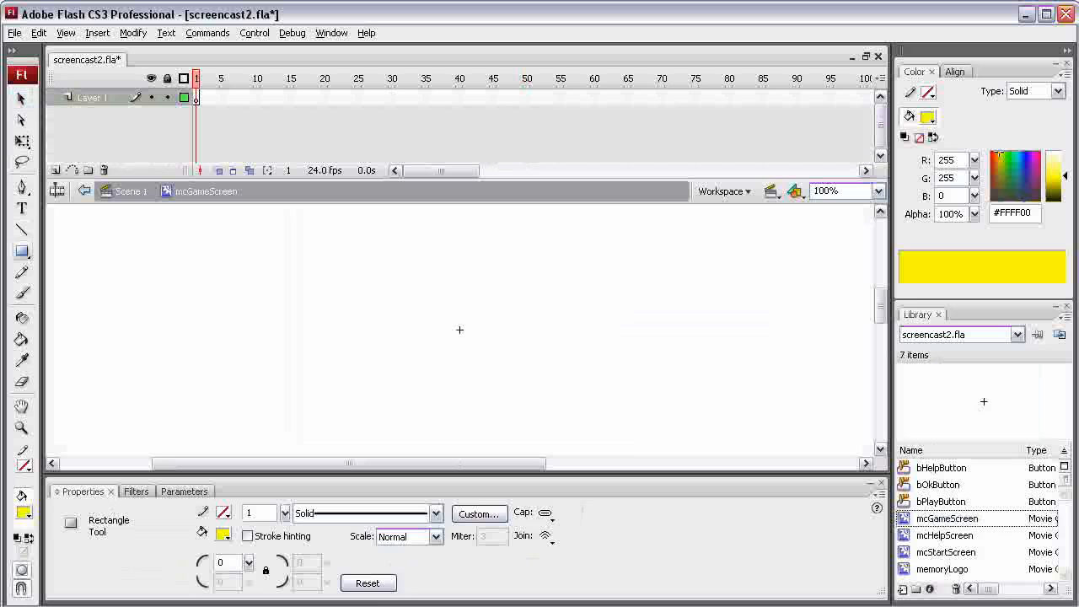
left_click_drag(426, 306, 502, 382)
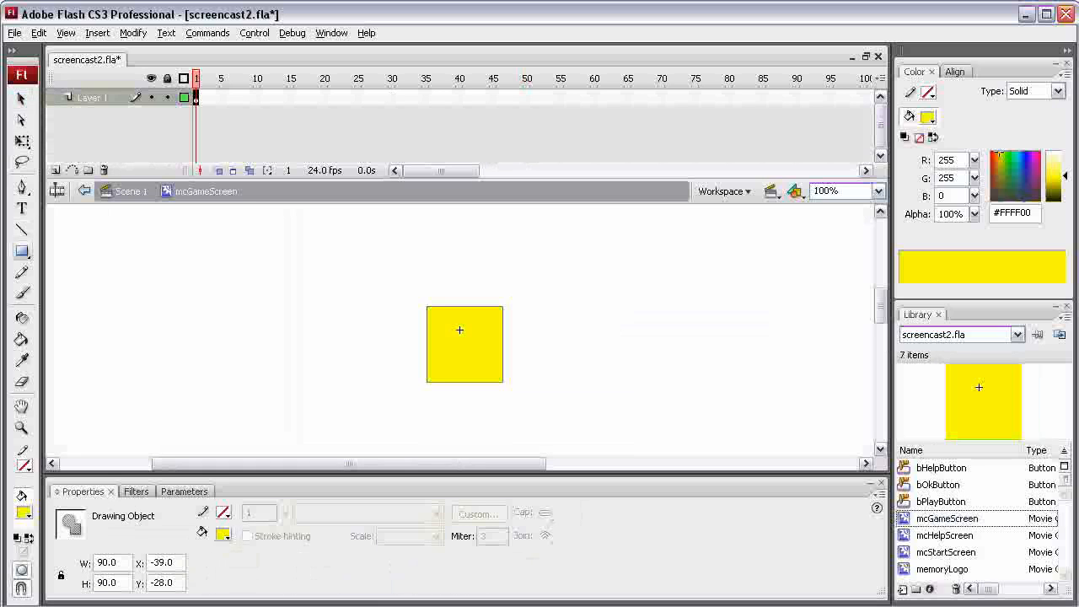
left_click(162, 562)
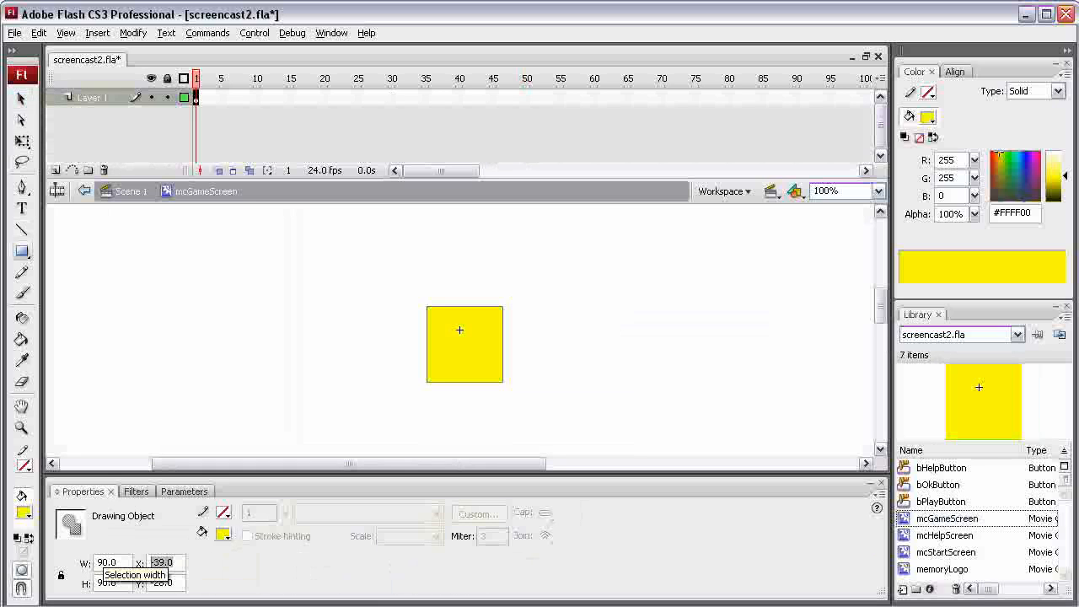
type("0")
key("Tab")
type("0")
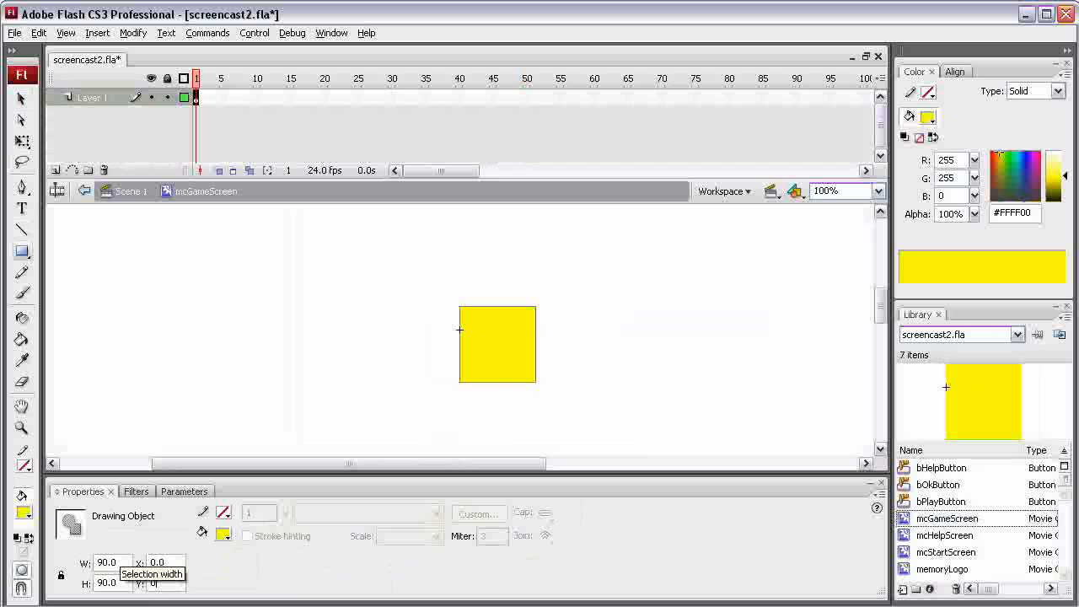
key("Tab")
Step: Resize the yellow shape to 550 pixels wide and 400 pixels high
type("550")
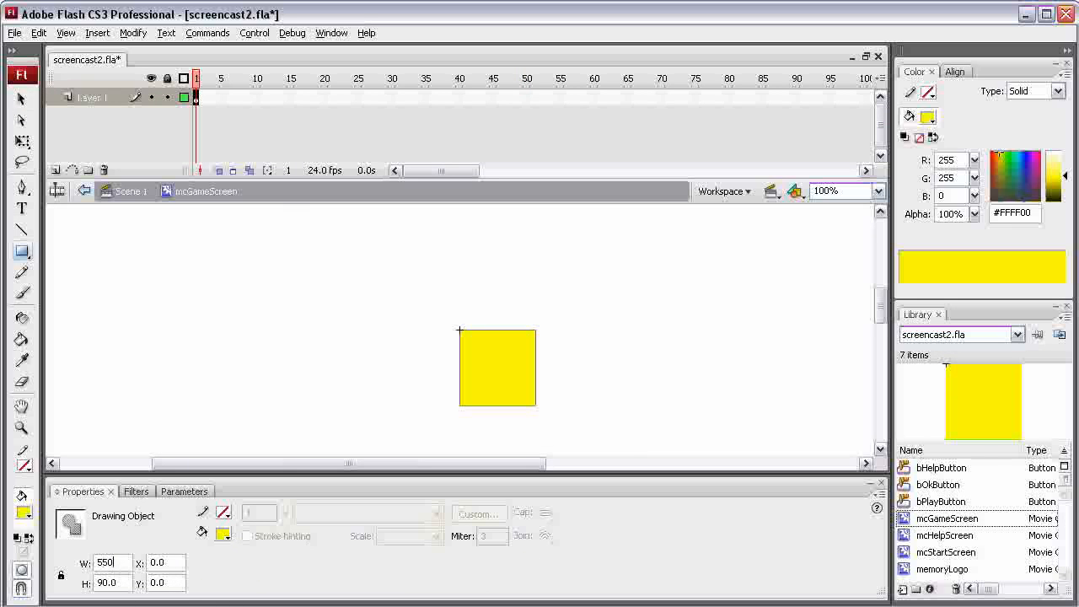
key("Tab")
type("4")
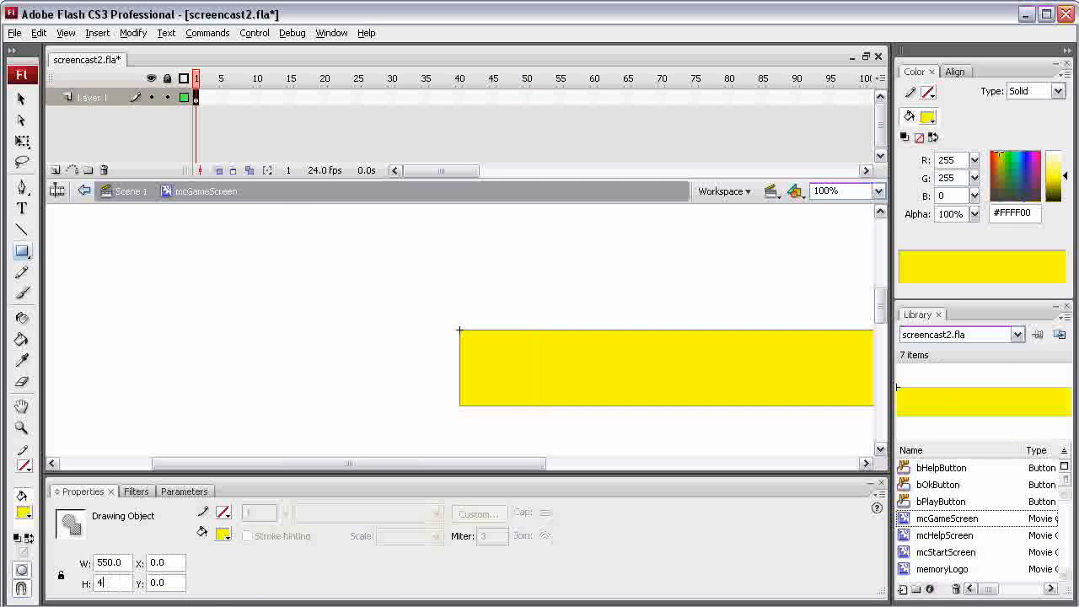
type("00")
key("Return")
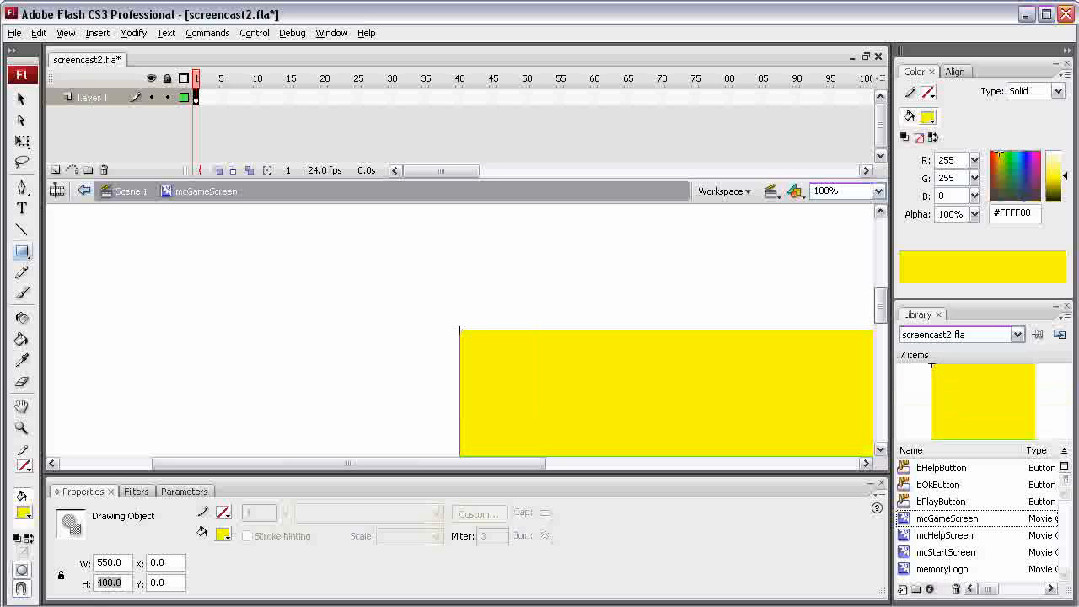
Step: Change the rectangle's fill to a linear gradient and set its starting color to dark olive #3E380F
left_click_drag(881, 305, 881, 326)
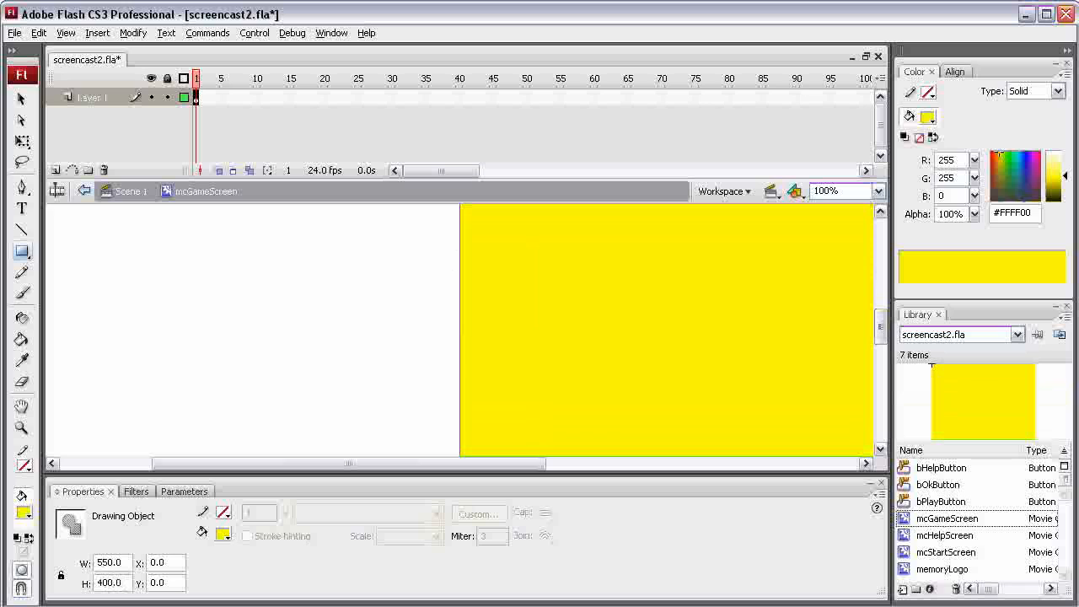
left_click(878, 191)
left_click(835, 260)
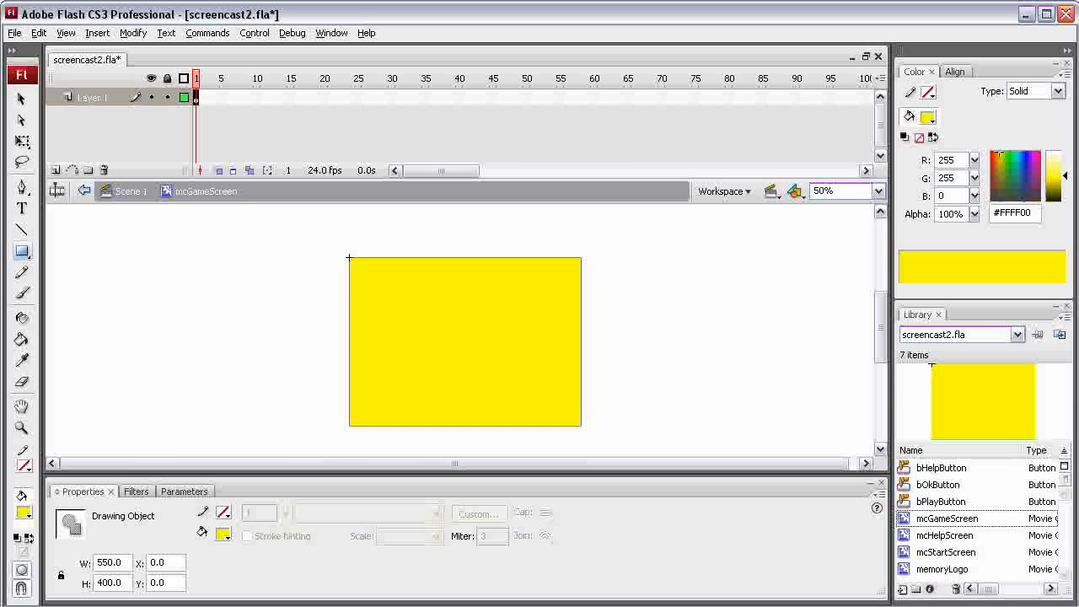
key("v")
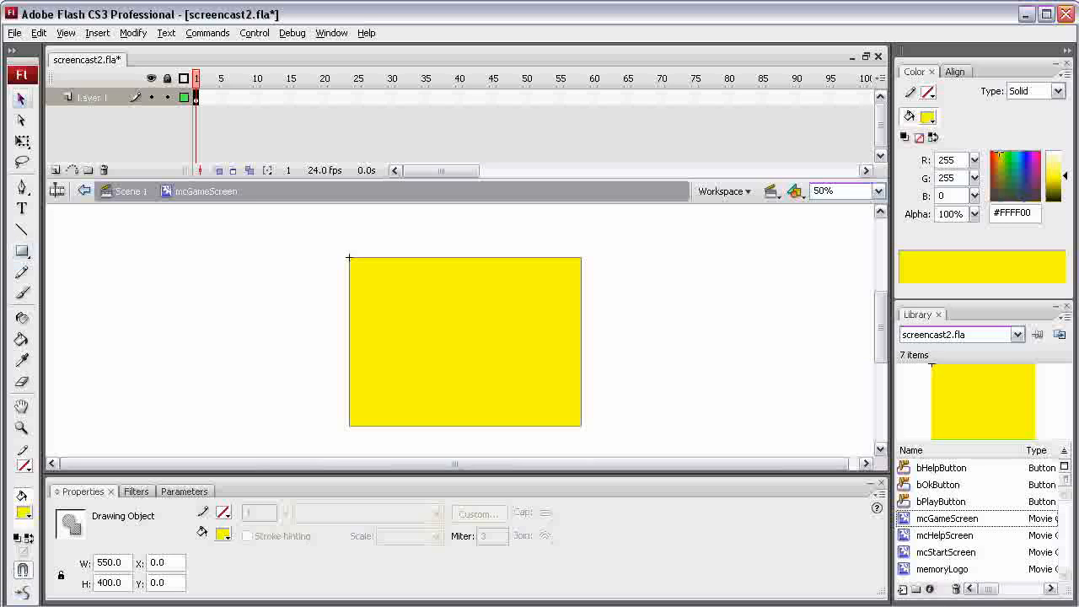
left_click(1058, 91)
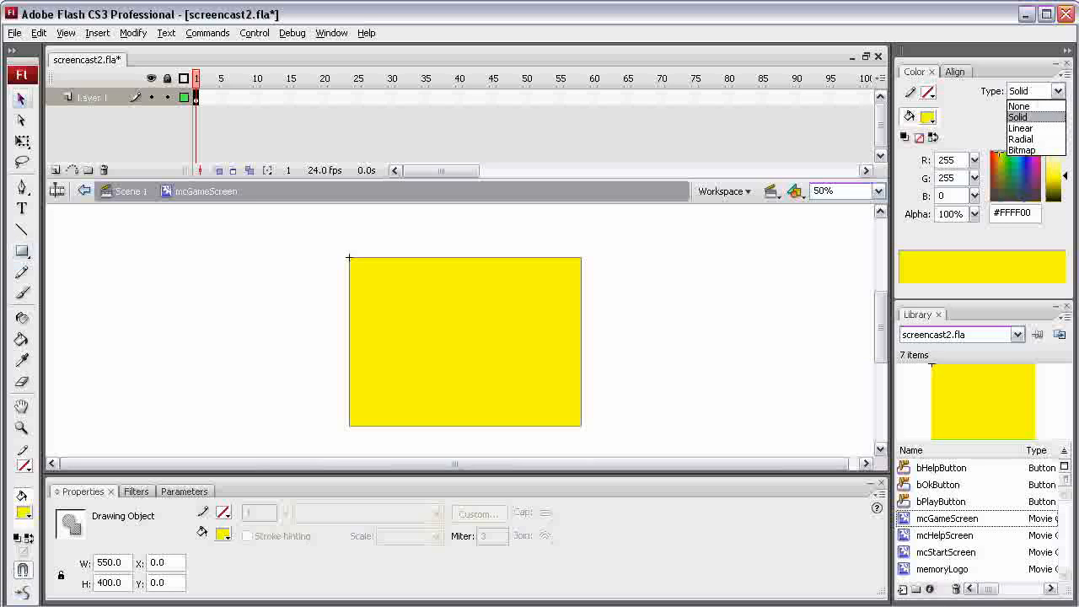
left_click(1020, 128)
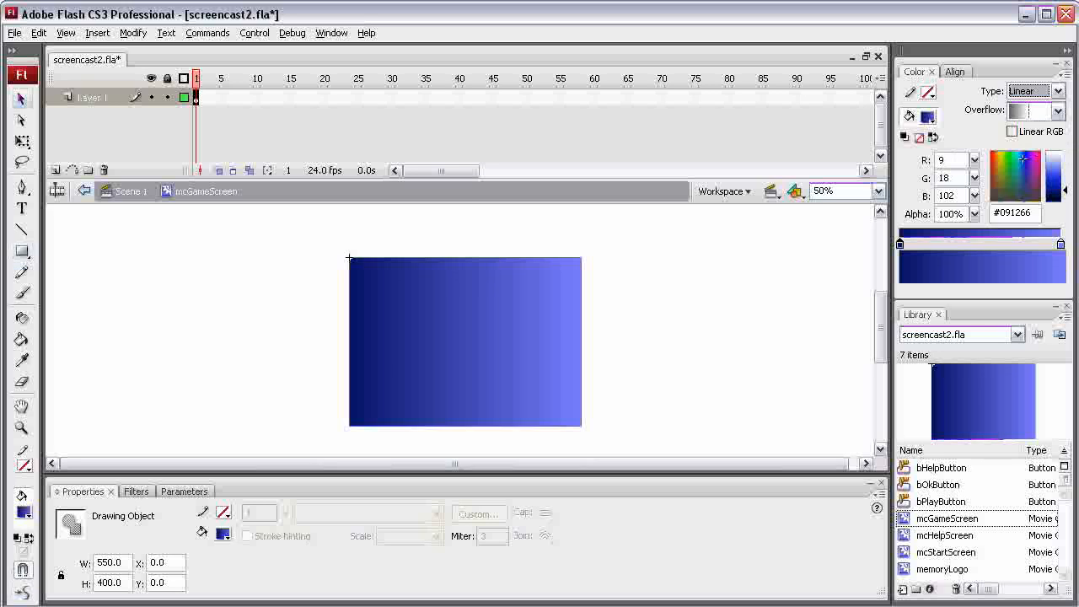
left_click_drag(1023, 158, 998, 171)
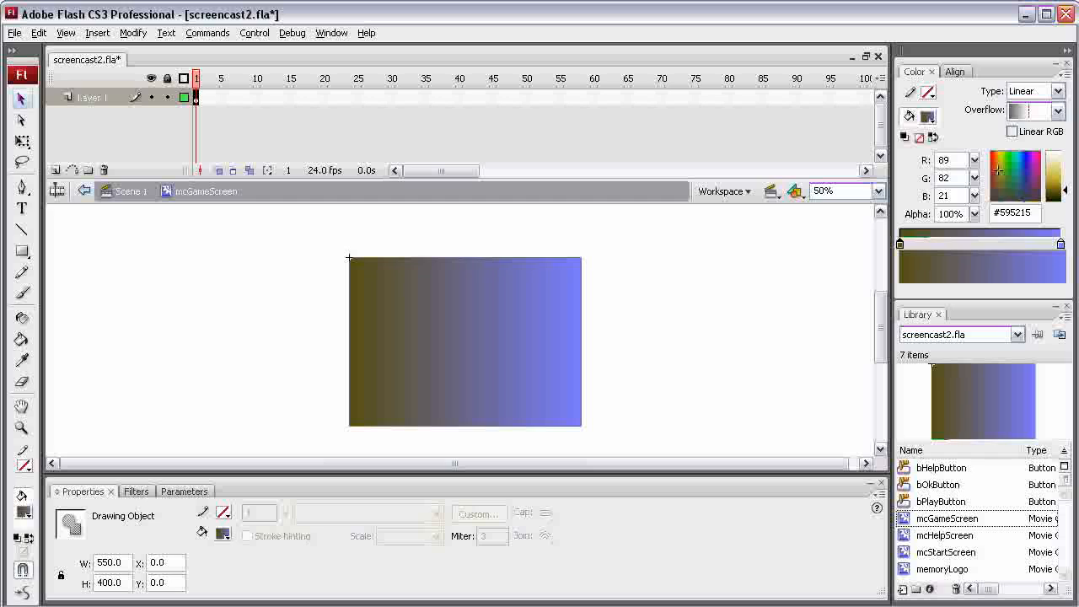
left_click_drag(1065, 191, 1065, 193)
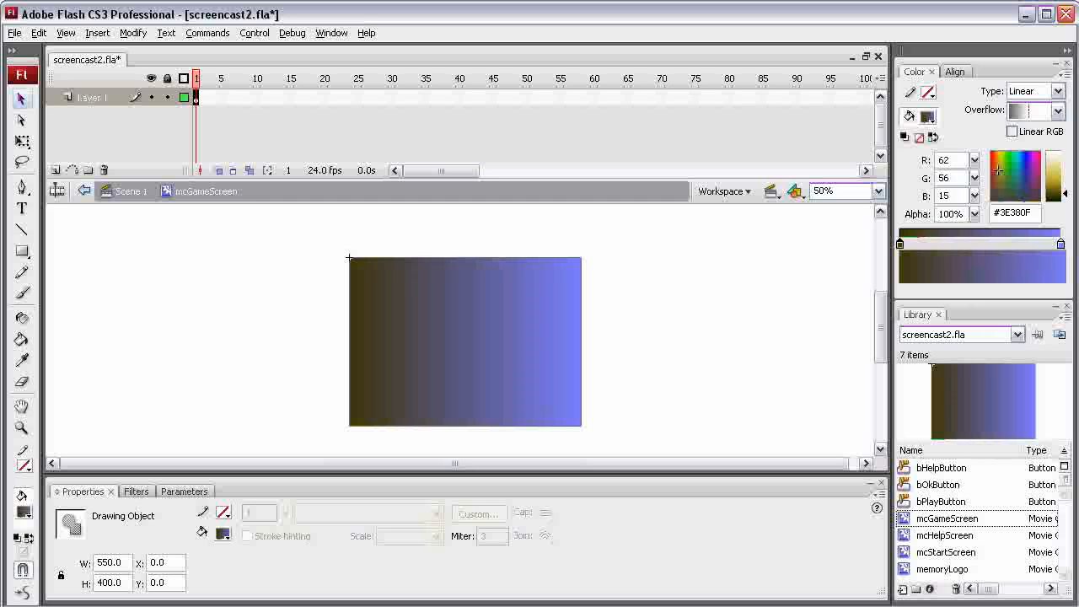
Step: Set the gradient's end color to olive #8E8D02 with 100% alpha
left_click(1060, 244)
left_click(998, 173)
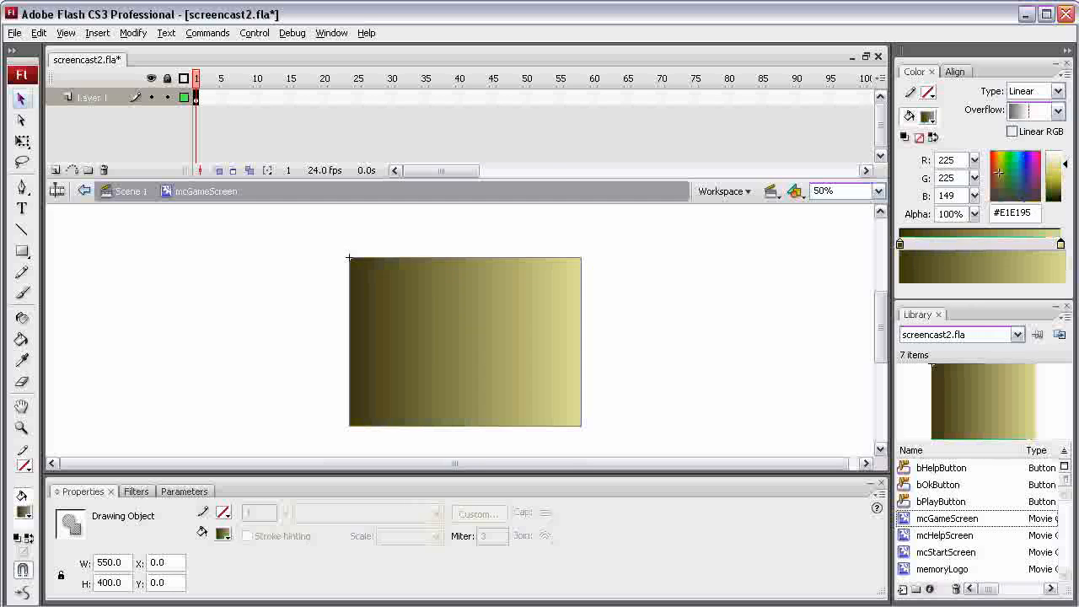
left_click_drag(1065, 165, 1064, 187)
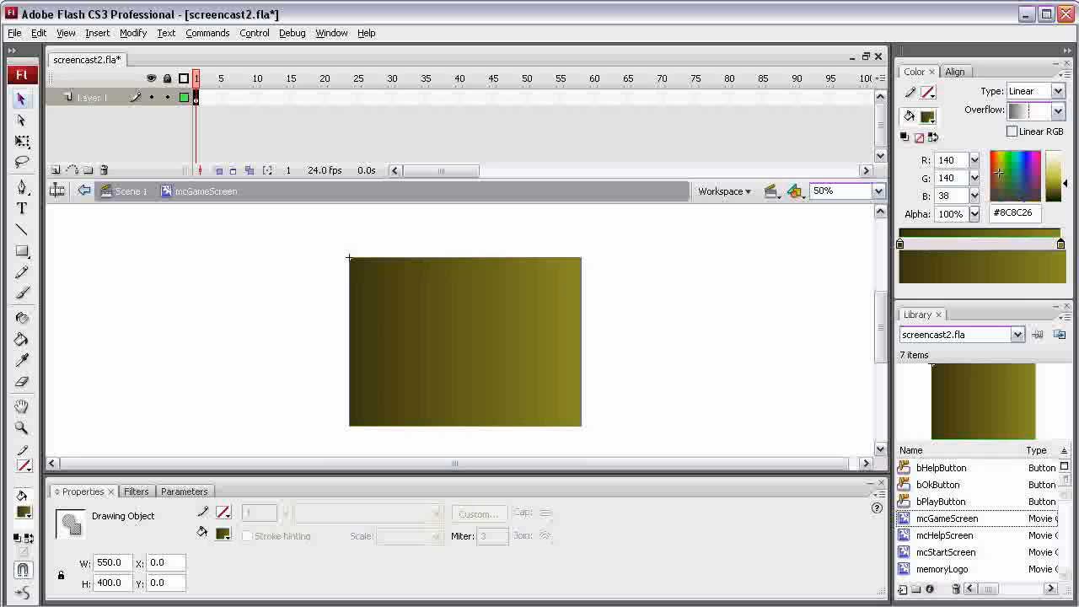
left_click_drag(975, 214, 974, 285)
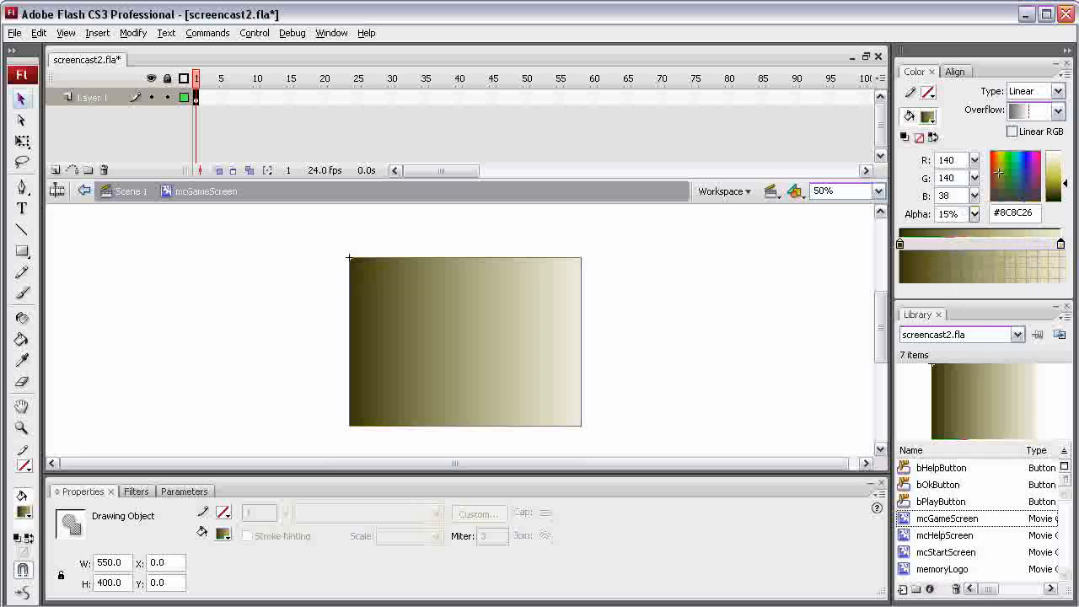
left_click_drag(975, 214, 975, 141)
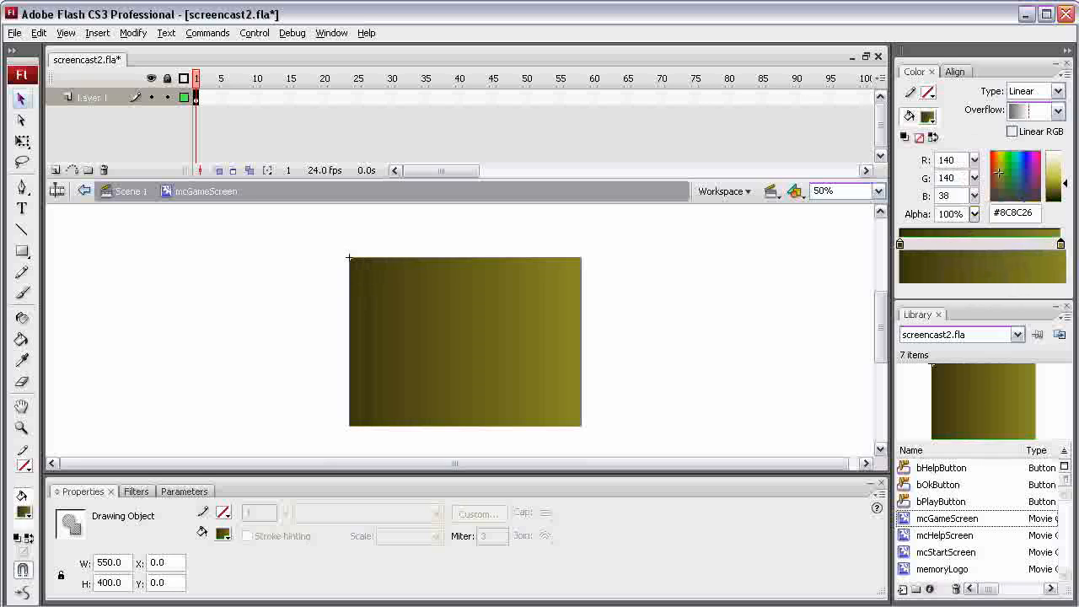
left_click_drag(1065, 183, 1065, 186)
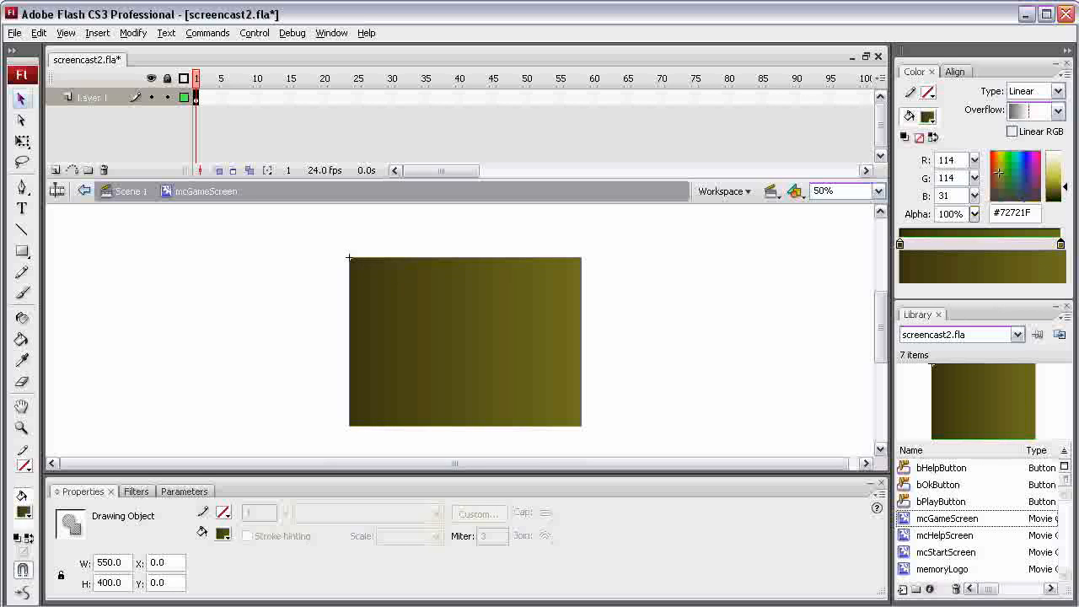
left_click(998, 172)
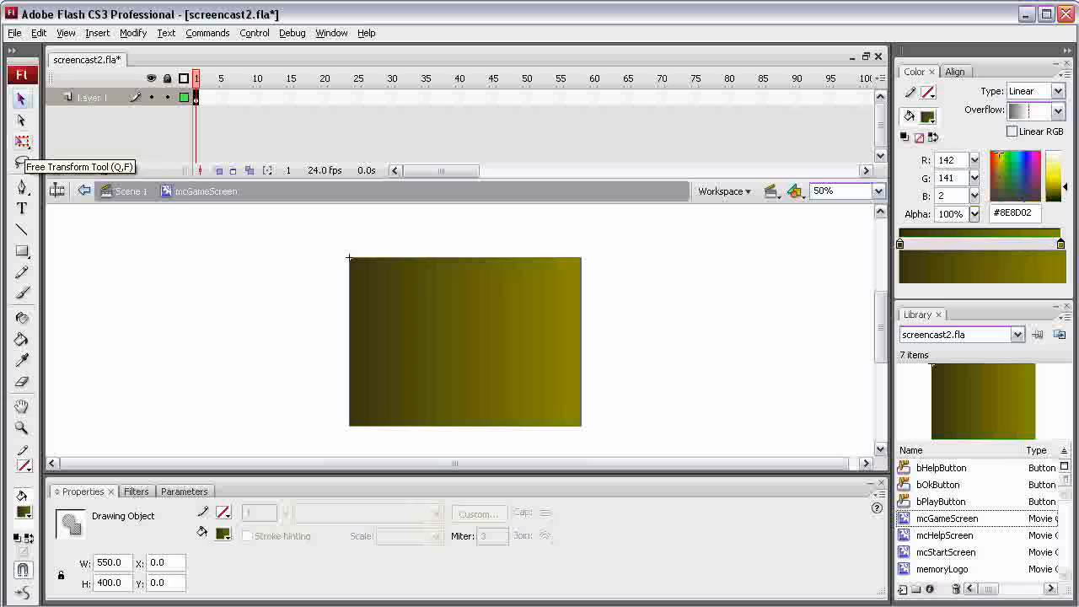
Step: Rotate the background's gradient 90 degrees with the Gradient Transform tool so the dark color is at the top
left_click(22, 142)
left_click(81, 188)
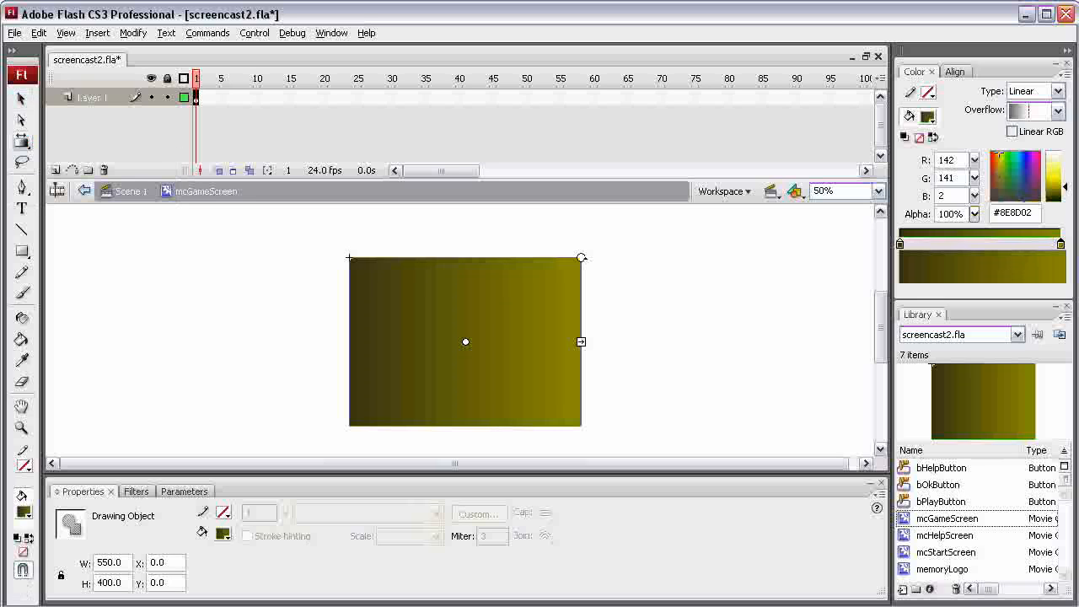
left_click_drag(581, 257, 548, 402)
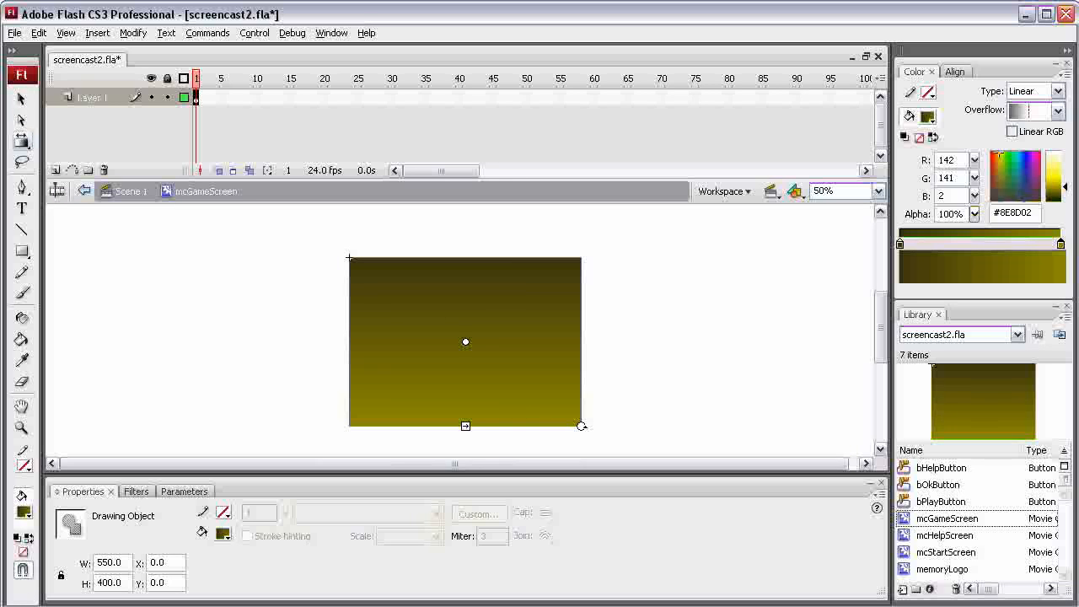
Step: Place an instance of the memoryLogo movie clip on the gradient background and deselect everything
left_click_drag(942, 569, 417, 314)
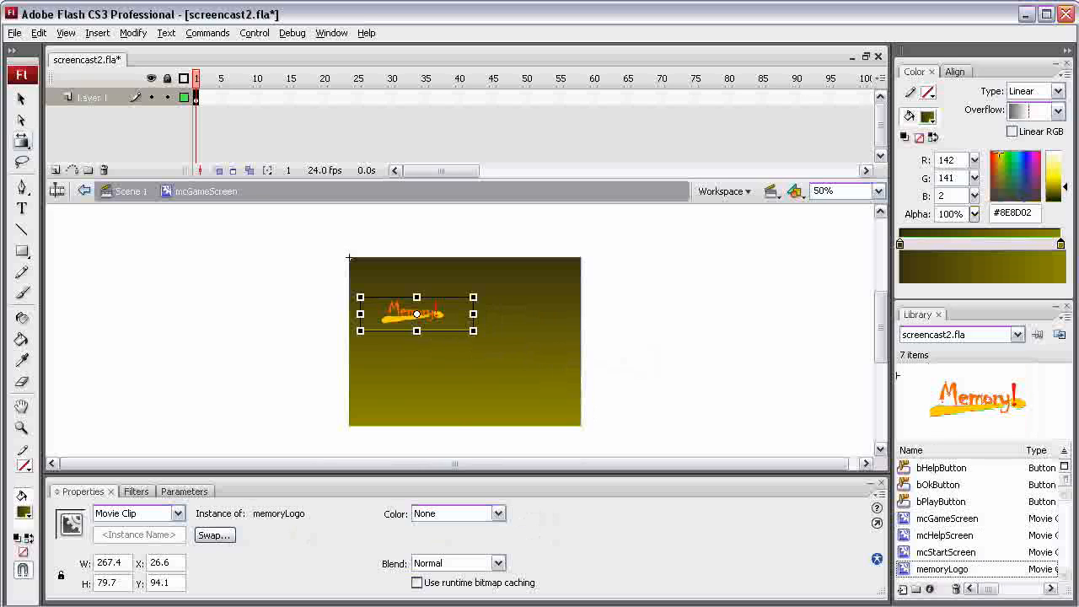
left_click(579, 422)
key("ctrl+shift+a")
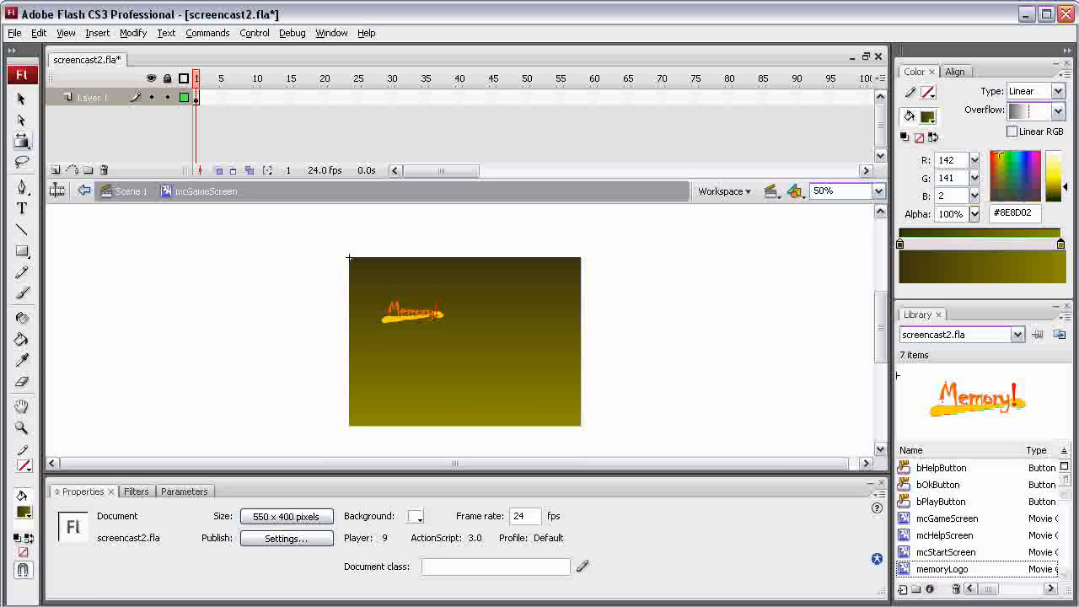
Step: Enlarge the memoryLogo instance with Free Transform to about 1663 by 608 pixels
left_click(22, 99)
left_click(413, 314)
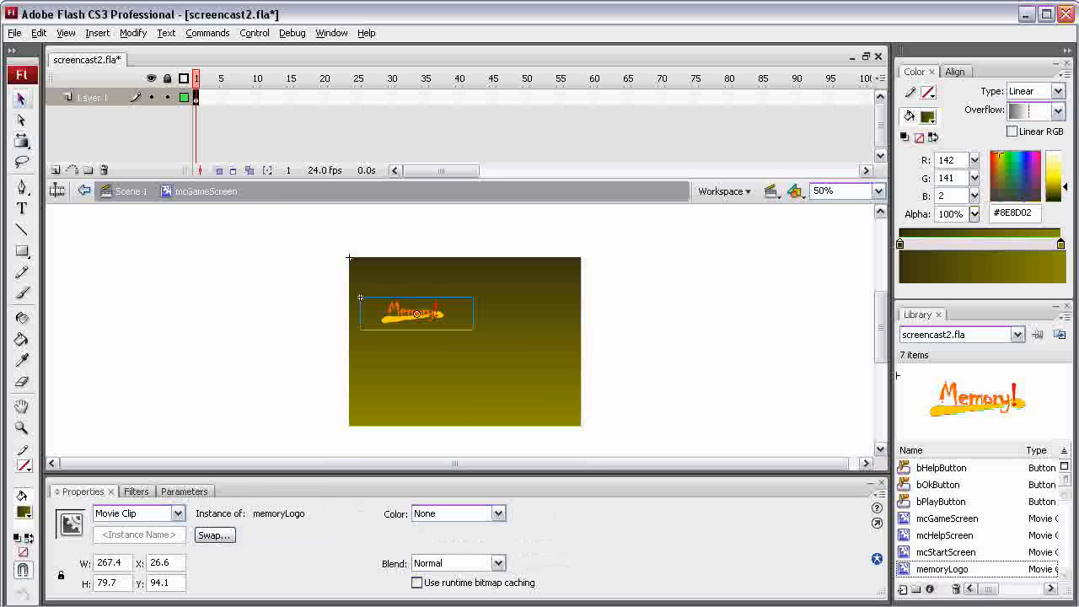
left_click_drag(22, 141, 42, 161)
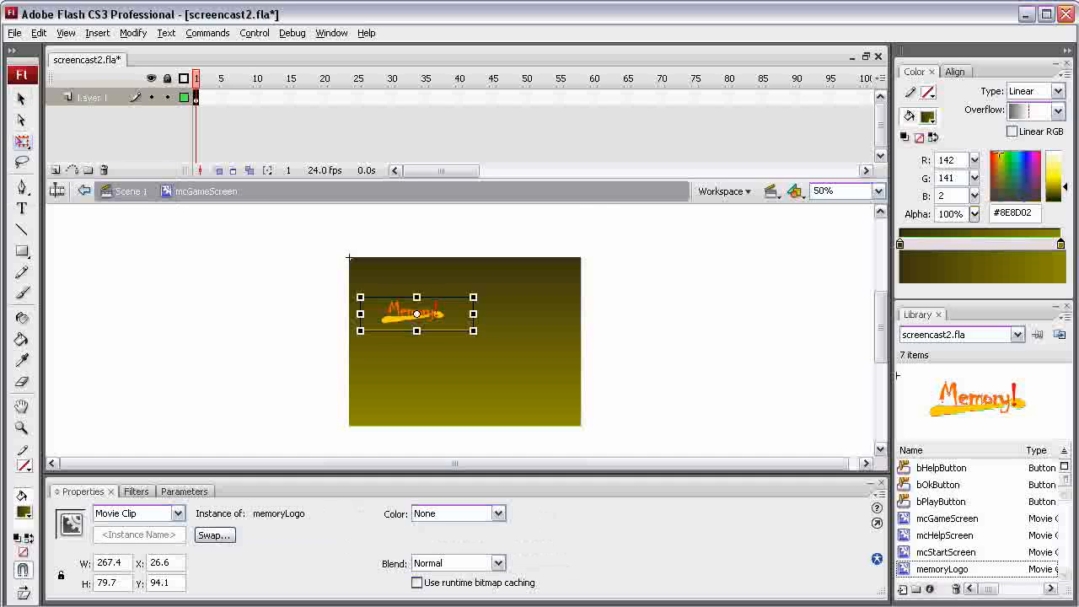
left_click_drag(473, 331, 692, 441)
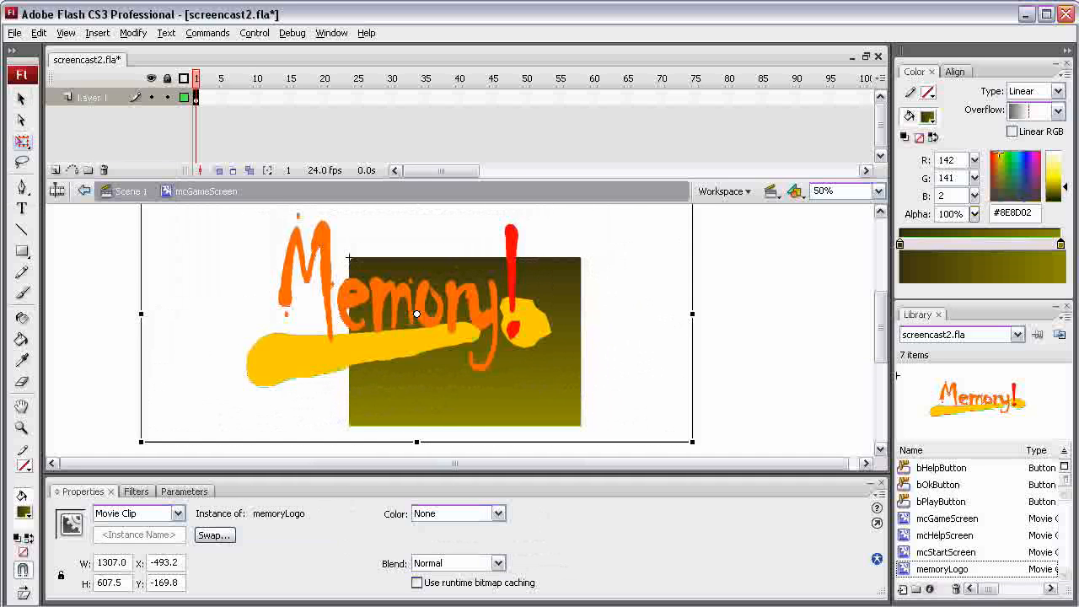
left_click_drag(692, 313, 767, 313)
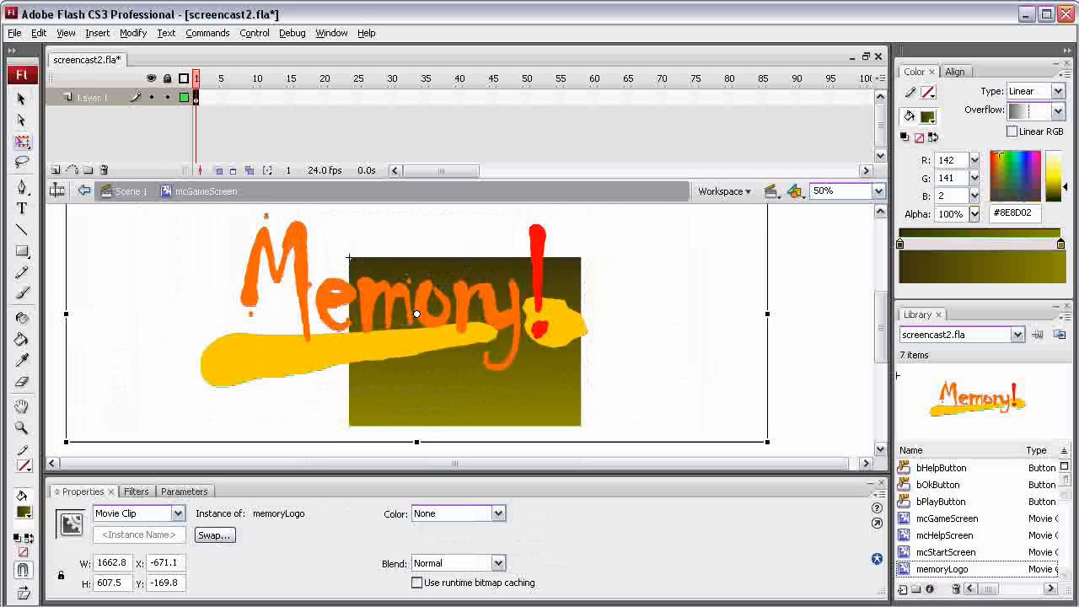
Step: Reduce the logo to about 1411 by 419 pixels and move it over the background's lower part, at about X -393, Y 108
scroll(417, 329, "down", 2)
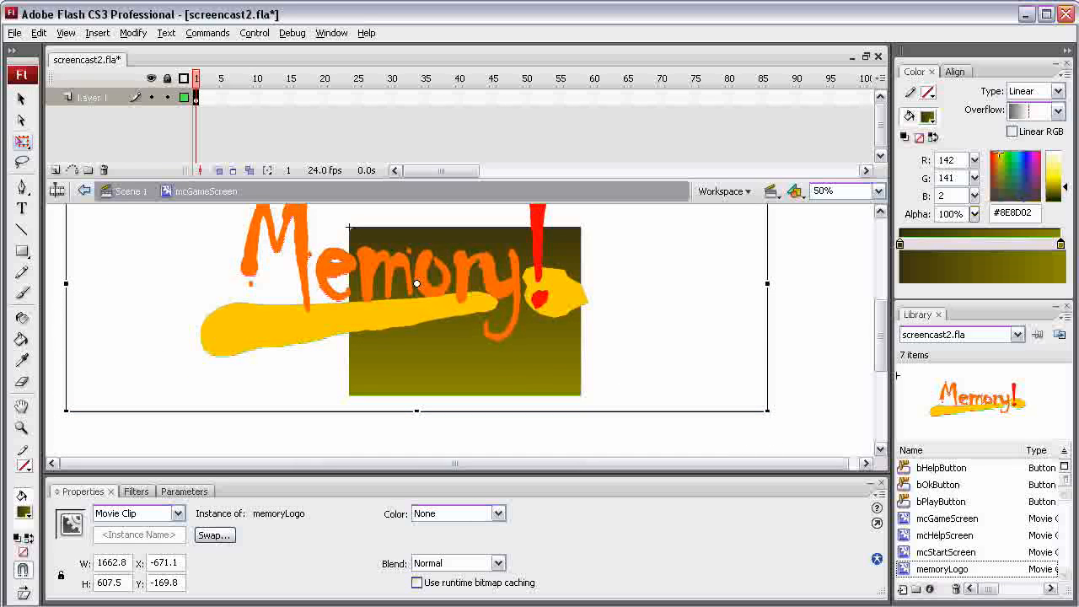
left_click_drag(295, 229, 346, 289)
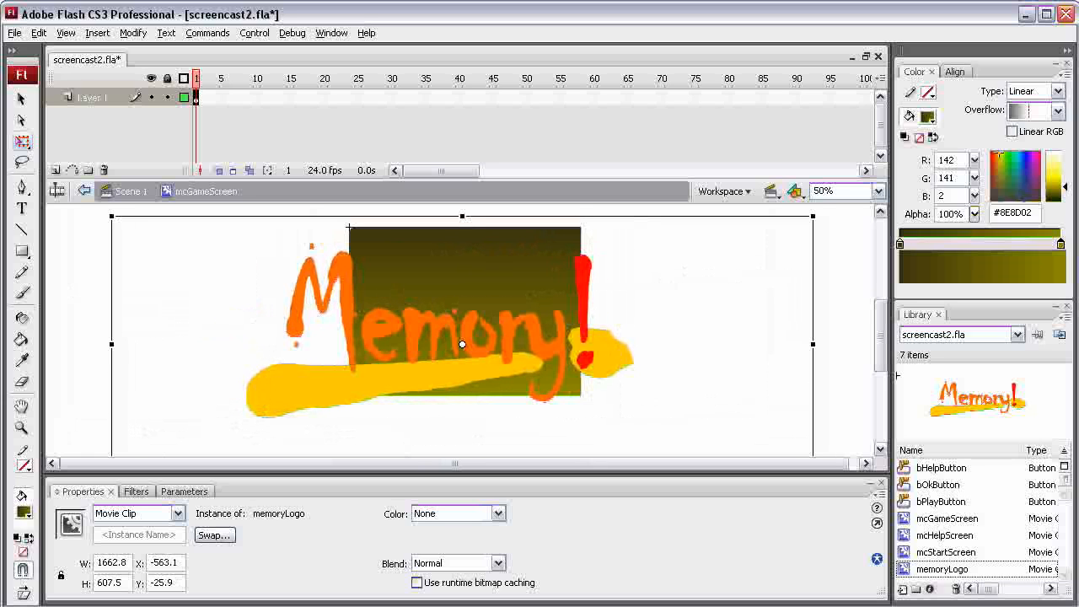
left_click_drag(812, 216, 760, 256)
left_click_drag(544, 333, 562, 350)
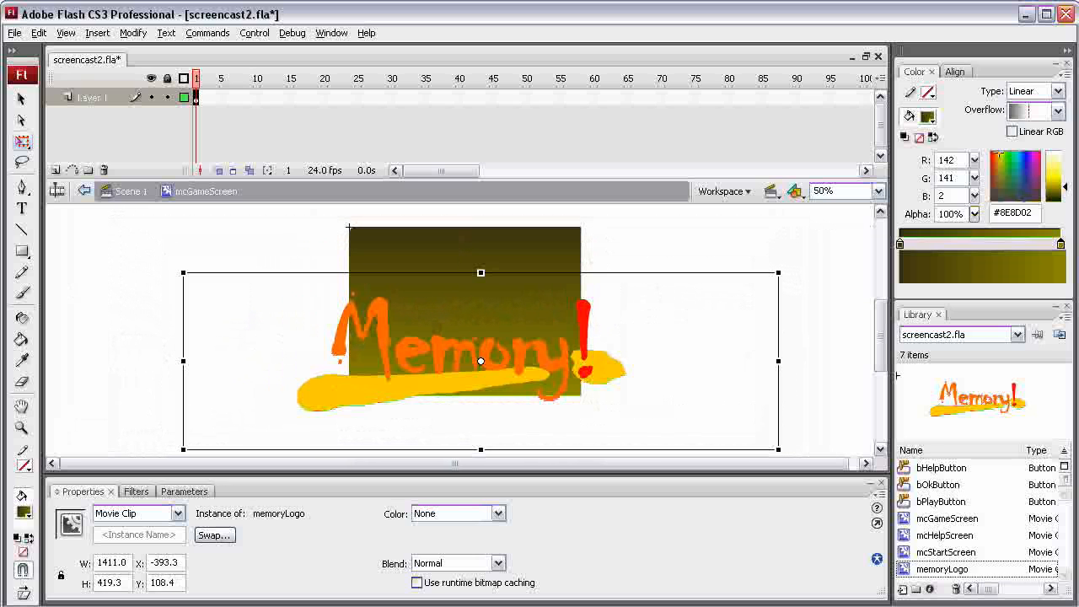
Step: Apply a Tint color effect to the memoryLogo instance using dark olive, RGB 70, 67, 0
left_click(498, 513)
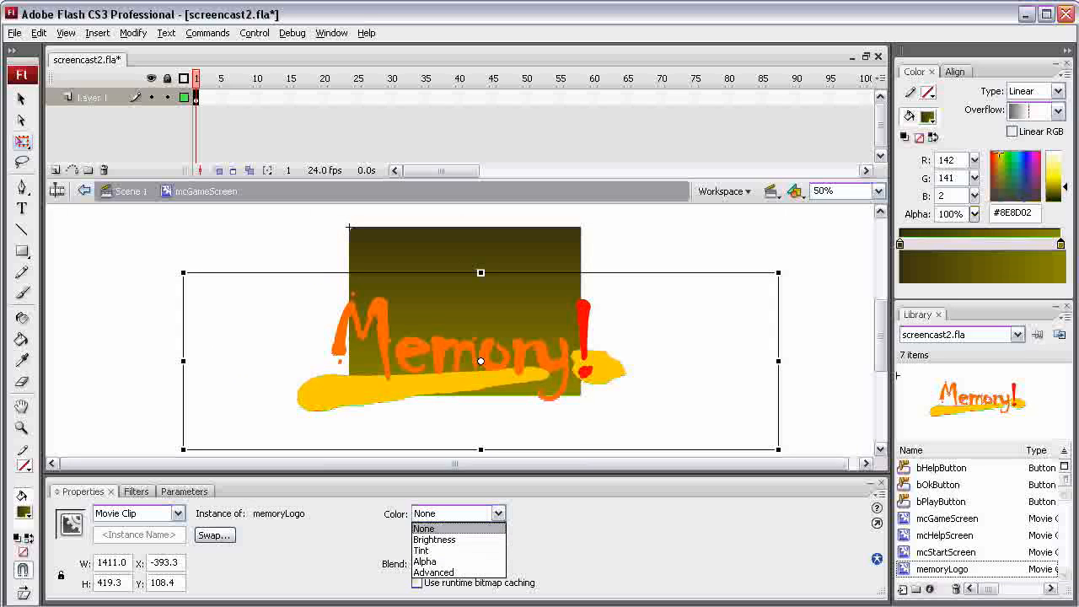
left_click(420, 549)
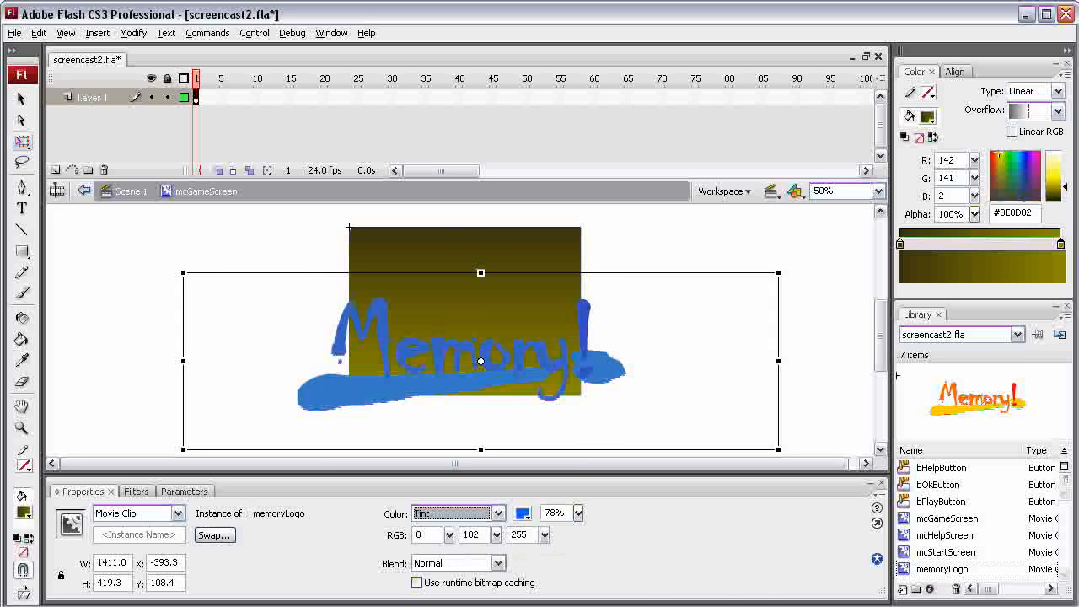
left_click(523, 514)
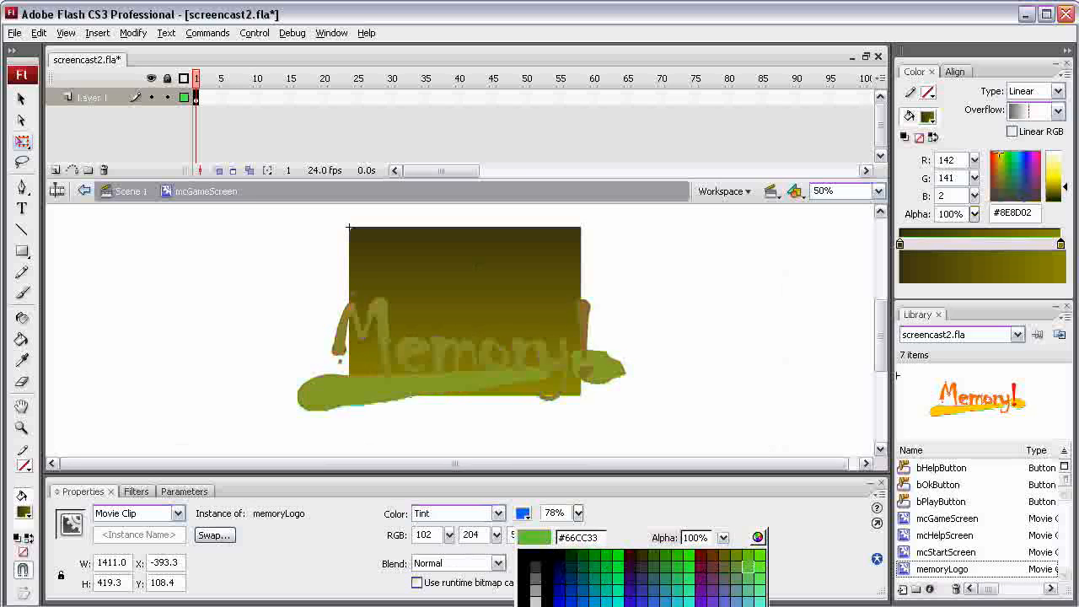
left_click(758, 537)
left_click_drag(644, 348, 569, 200)
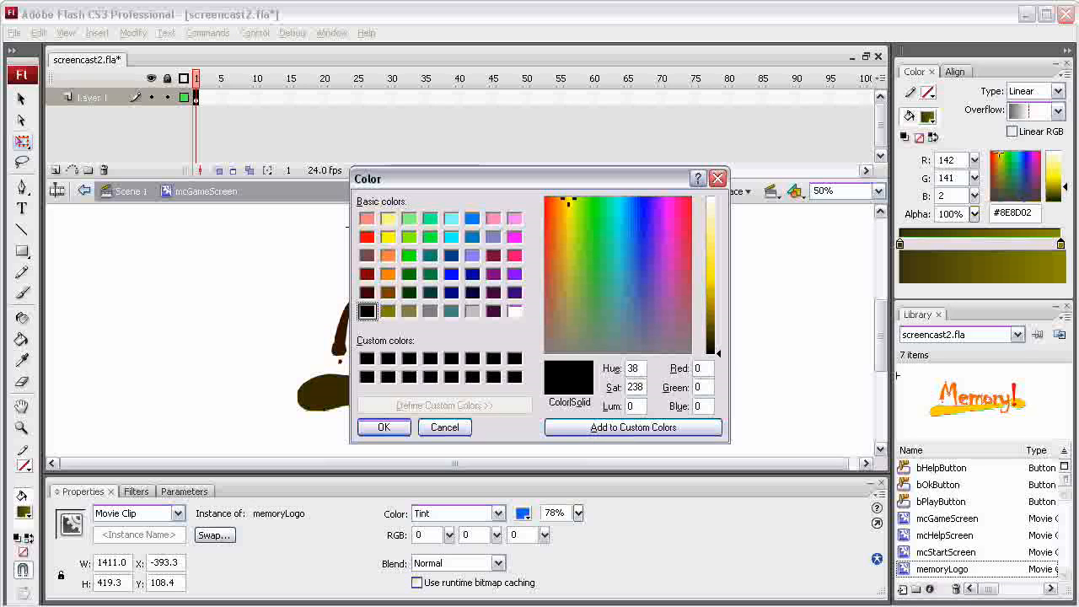
mouse_move(713, 333)
left_mouse_down()
mouse_move(712, 290)
mouse_move(712, 332)
left_mouse_up()
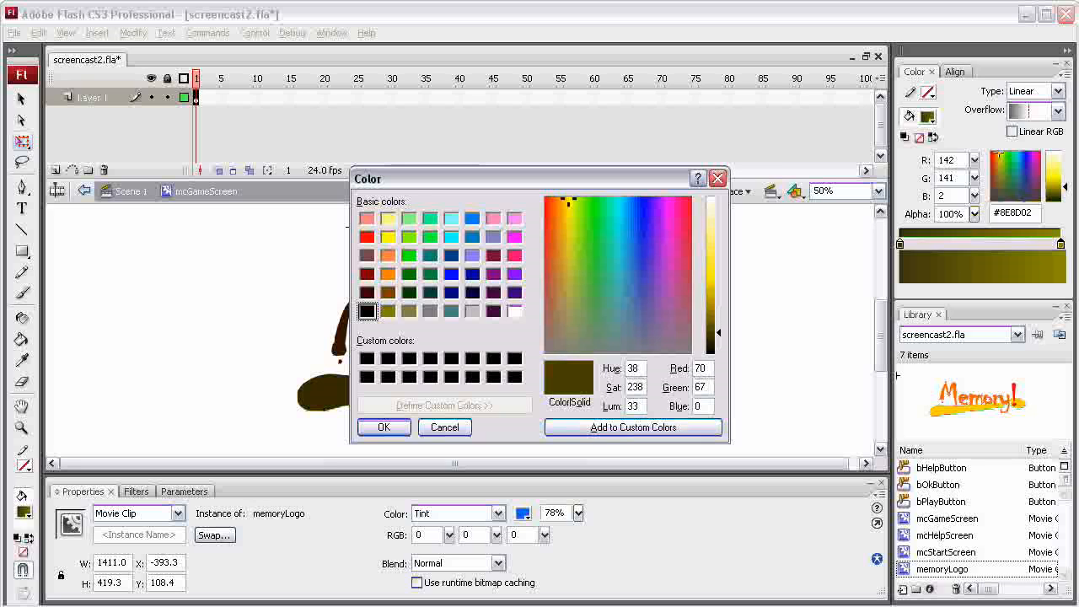
left_click(383, 426)
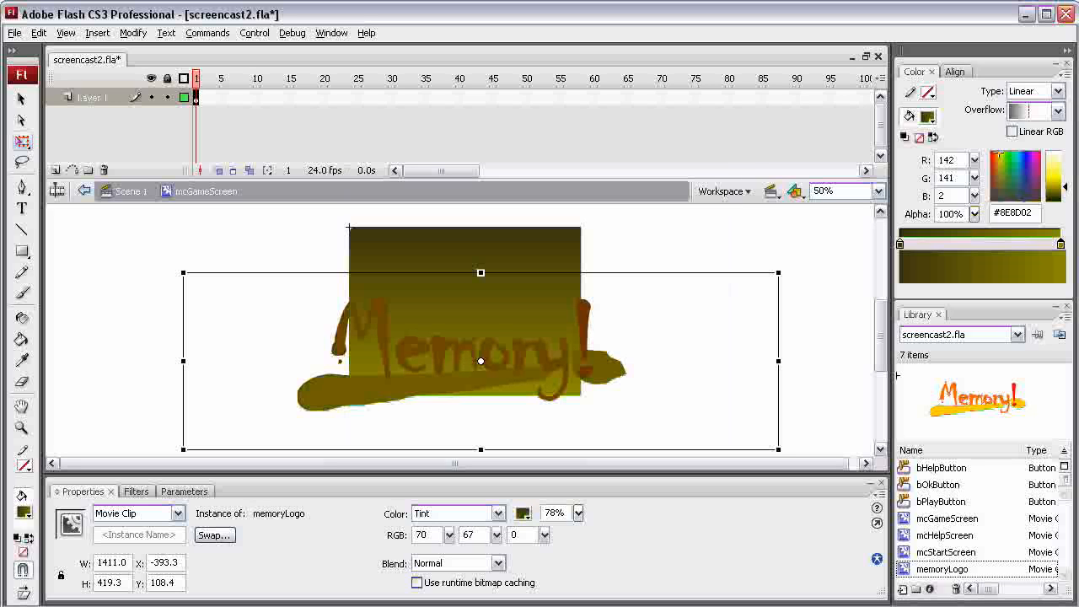
Step: Raise the logo's tint amount to its maximum and deselect everything
left_click(578, 512)
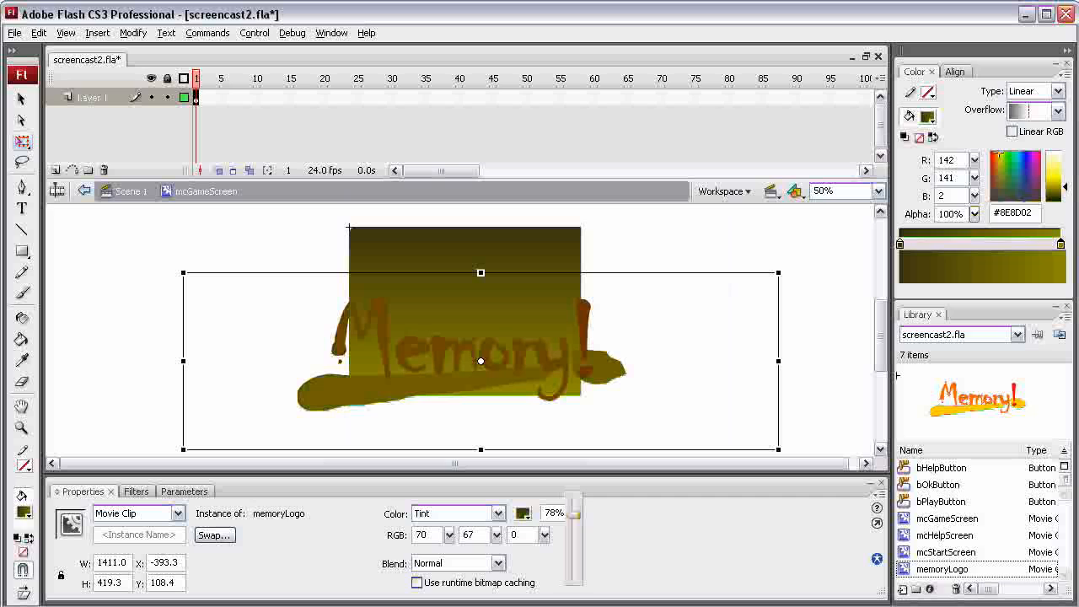
left_click_drag(575, 515, 574, 497)
key("v")
key("Escape")
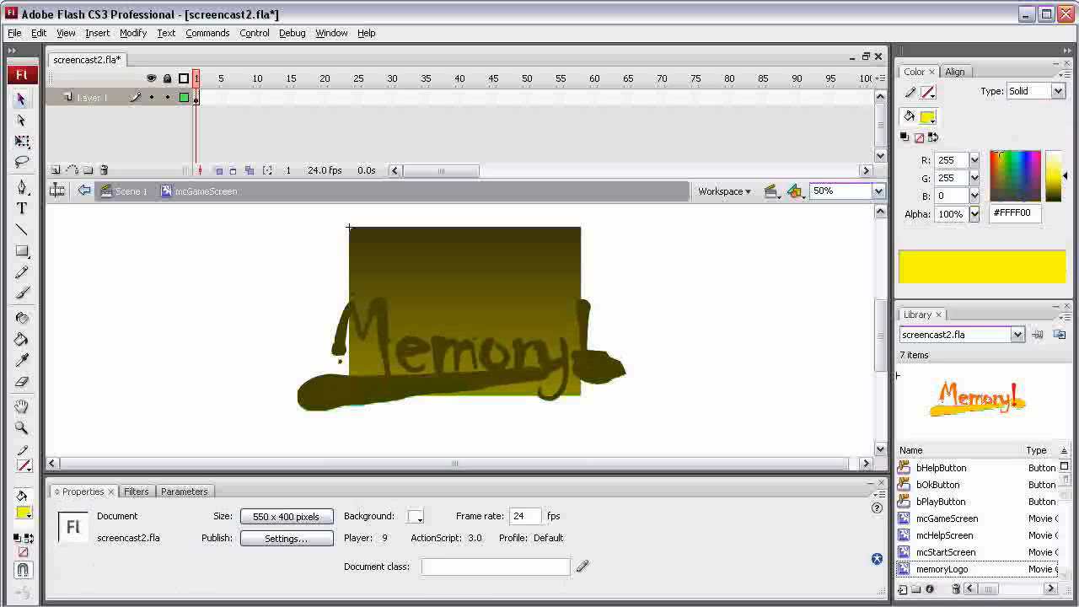
right_click(940, 552)
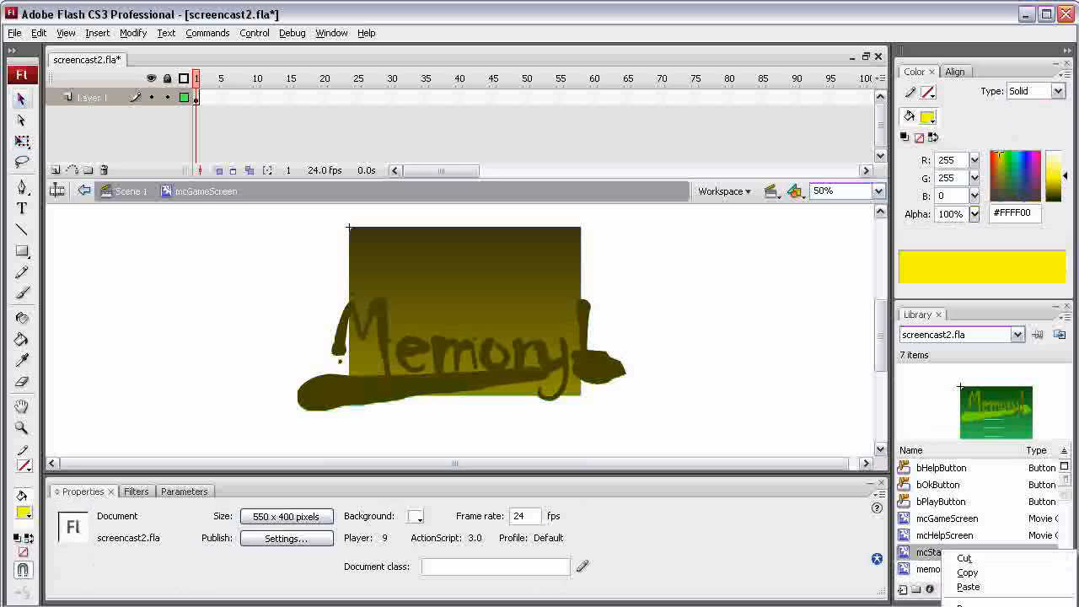
left_click(970, 606)
right_click(1000, 571)
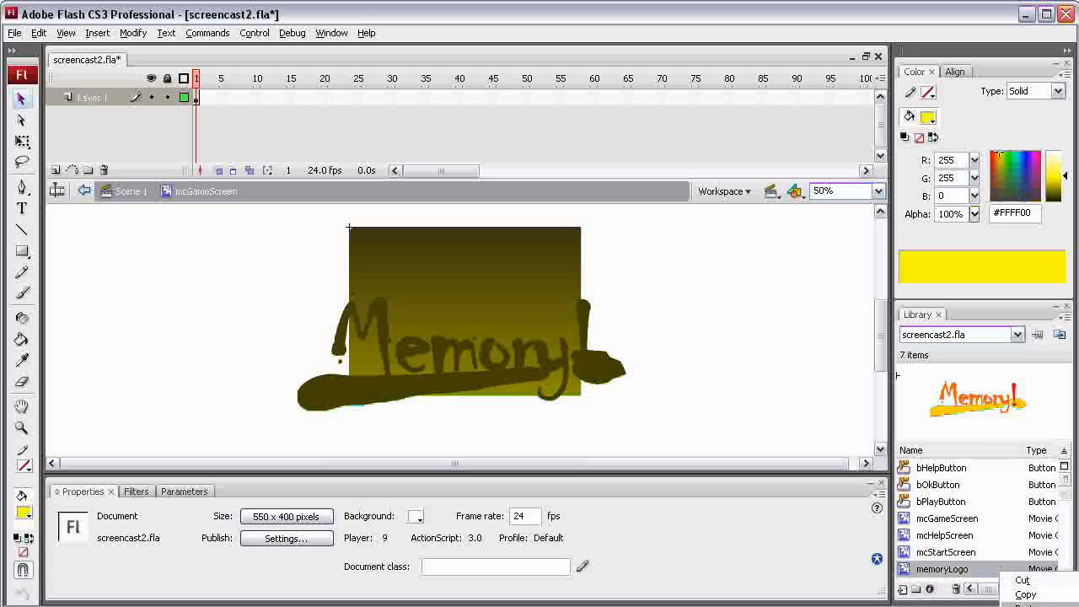
right_click(941, 415)
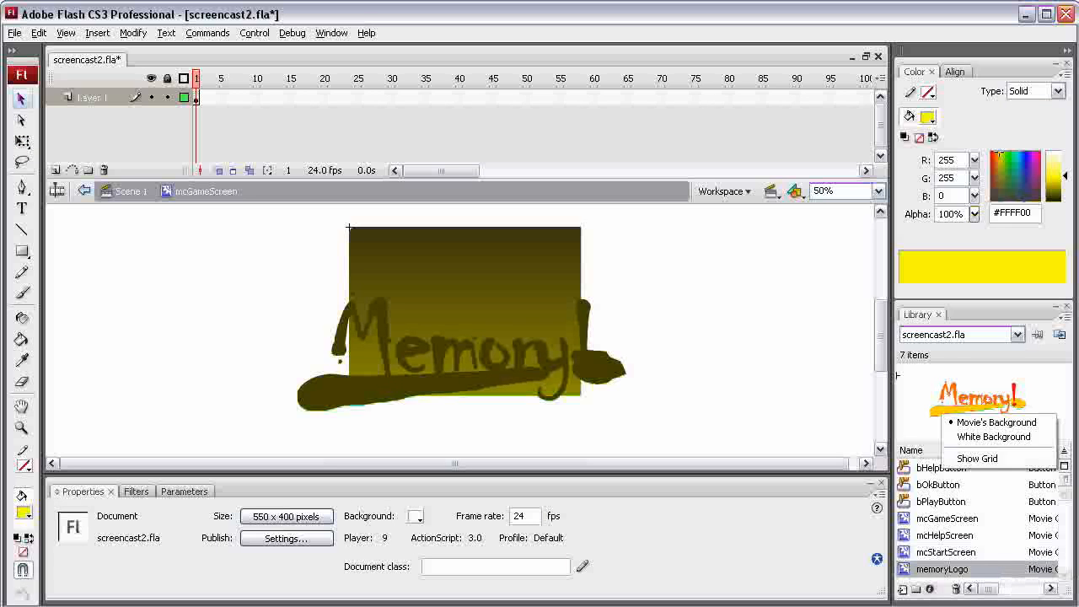
right_click(997, 485)
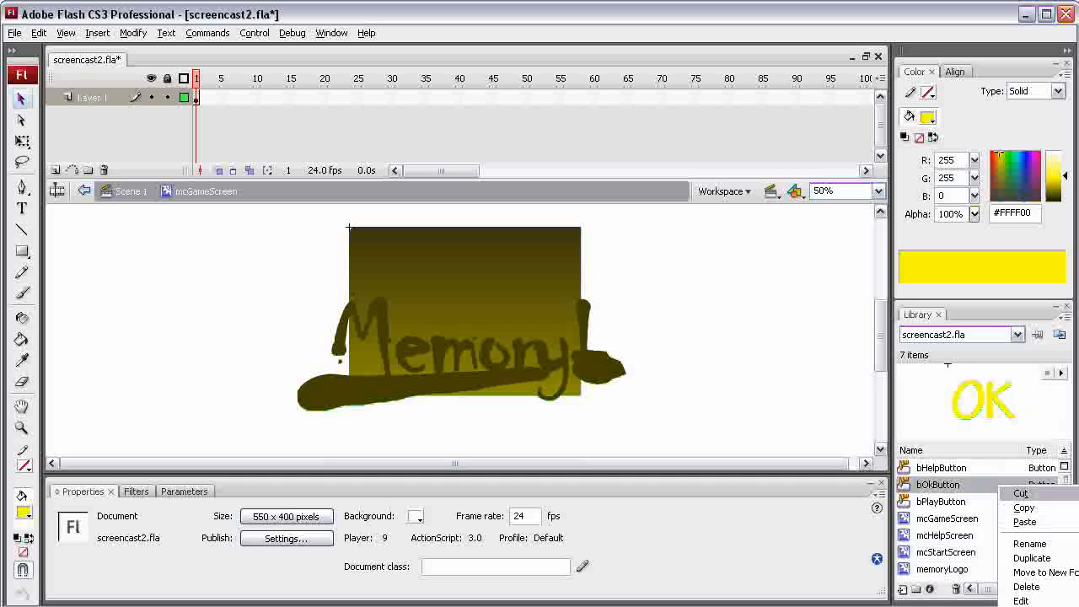
left_click(1030, 604)
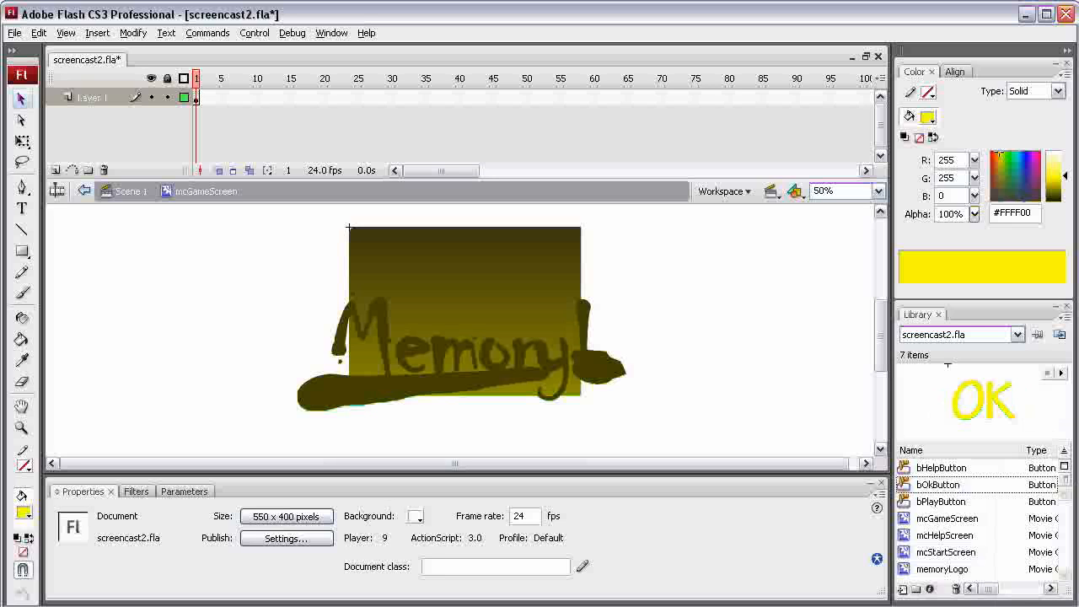
Step: Create a new movie clip symbol named mcGameBoard
left_click(902, 588)
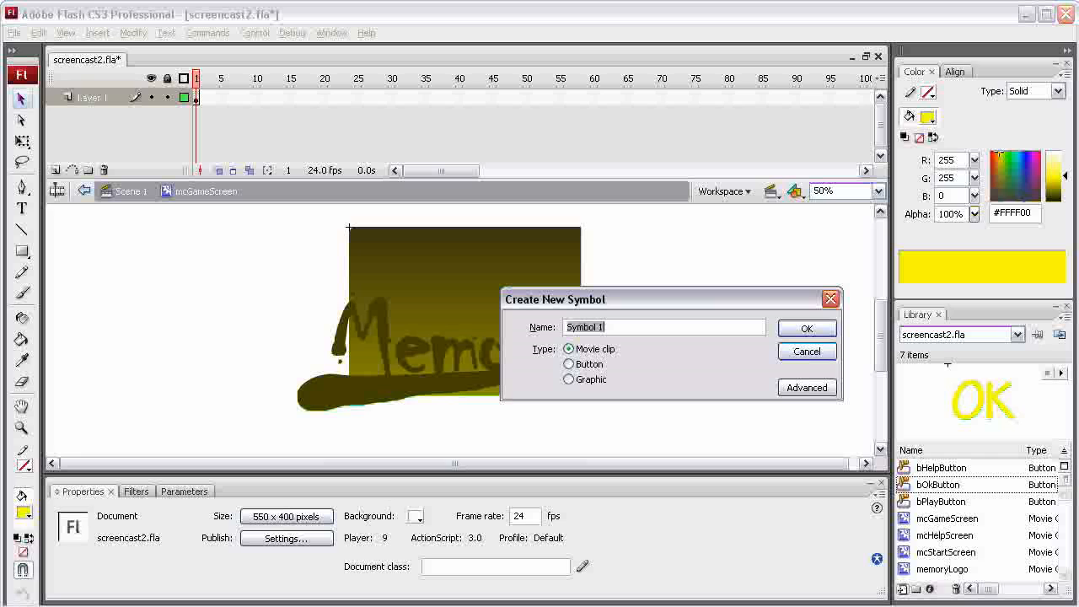
type("gameBoard")
left_click(566, 327)
type("mc")
key("Delete")
type("G")
left_click(807, 328)
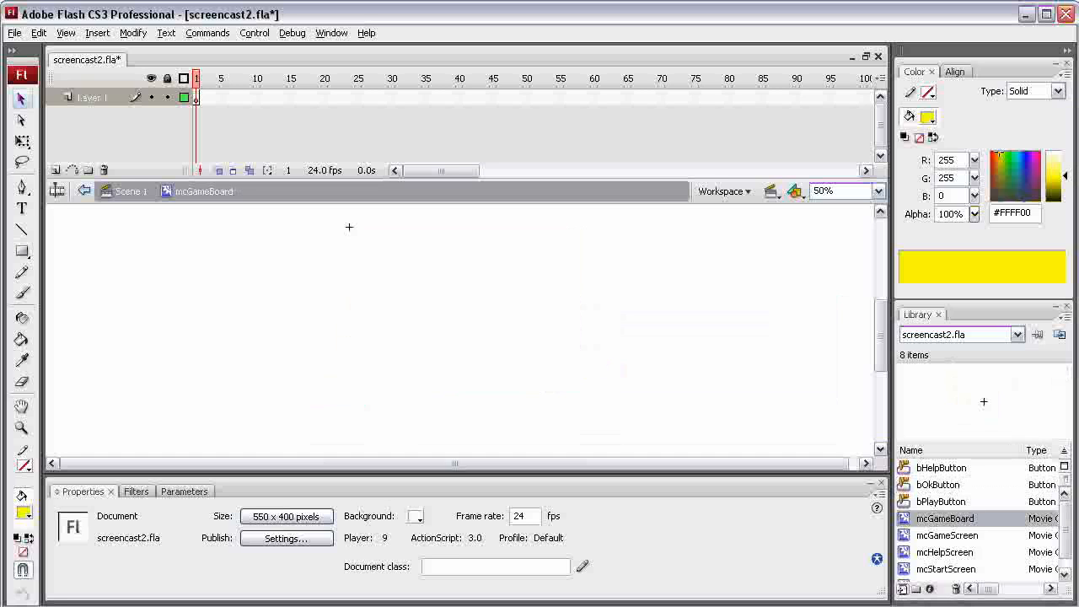
Step: Draw a gray #999999 square without a stroke, about 73 by 73 pixels, just below the mcGameBoard registration point
key("r")
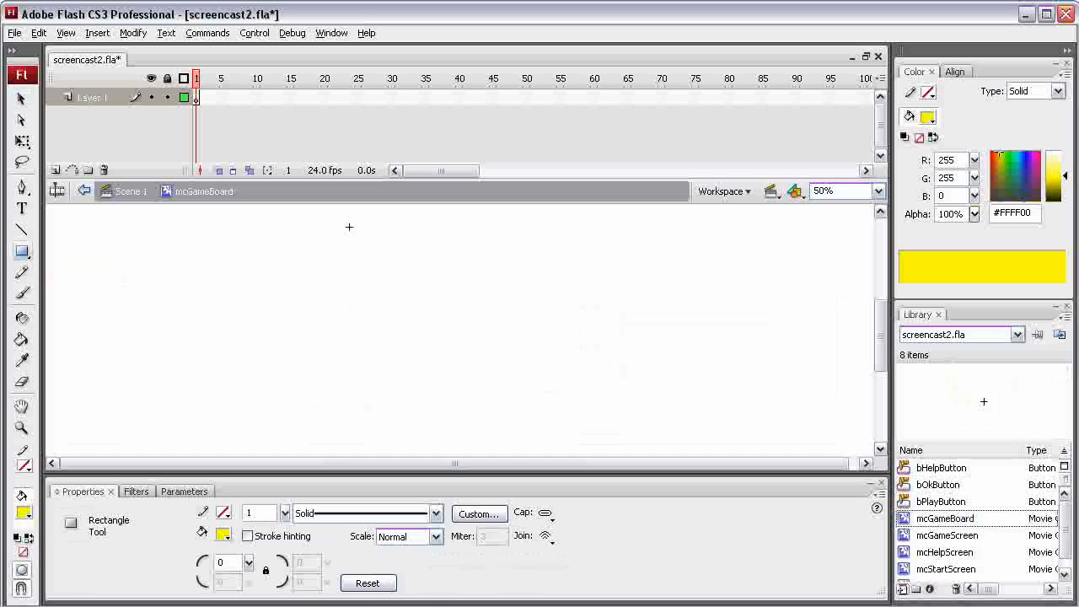
left_click(224, 534)
left_click(222, 602)
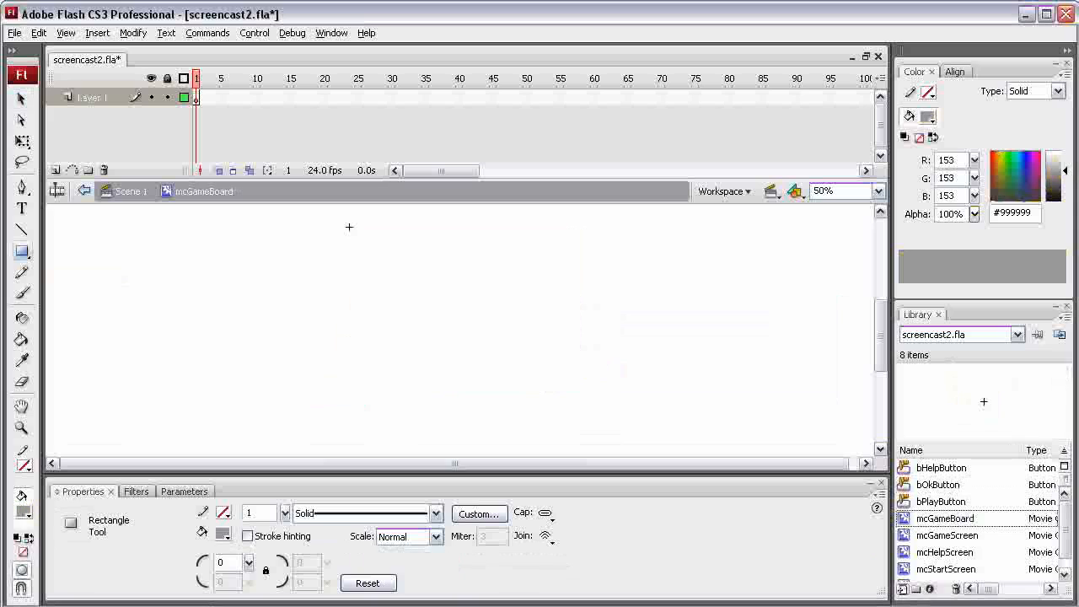
mouse_move(351, 241)
left_mouse_down()
mouse_move(391, 264)
mouse_move(390, 279)
mouse_move(371, 275)
mouse_move(368, 258)
mouse_move(386, 277)
mouse_move(564, 278)
mouse_move(578, 281)
mouse_move(579, 301)
mouse_move(417, 305)
mouse_move(382, 272)
left_mouse_up()
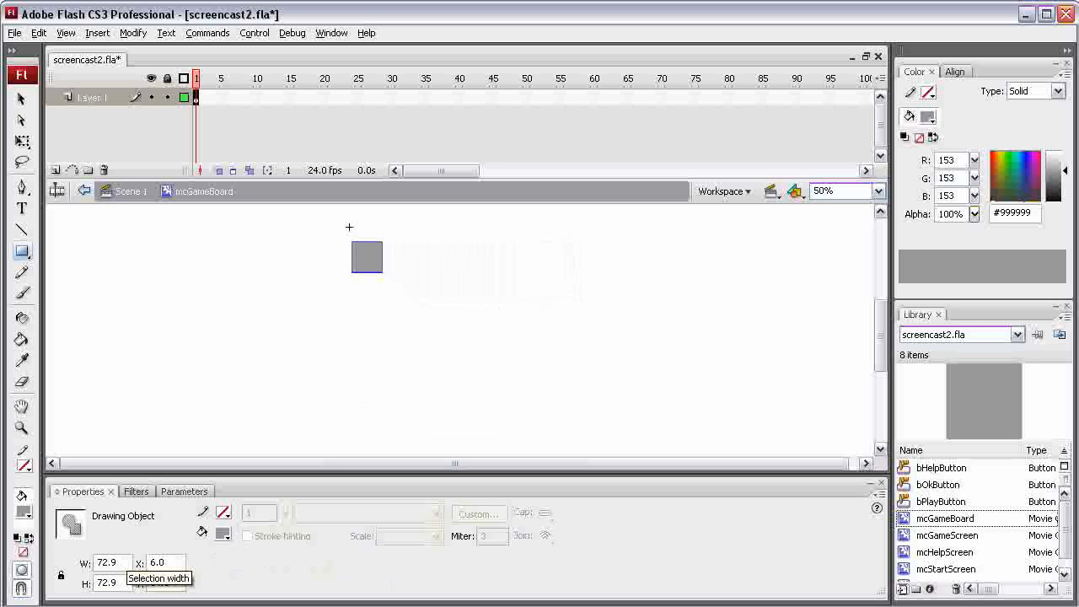
Step: Set the gray square's width and height to 80 pixels each
left_click(110, 562)
type("80")
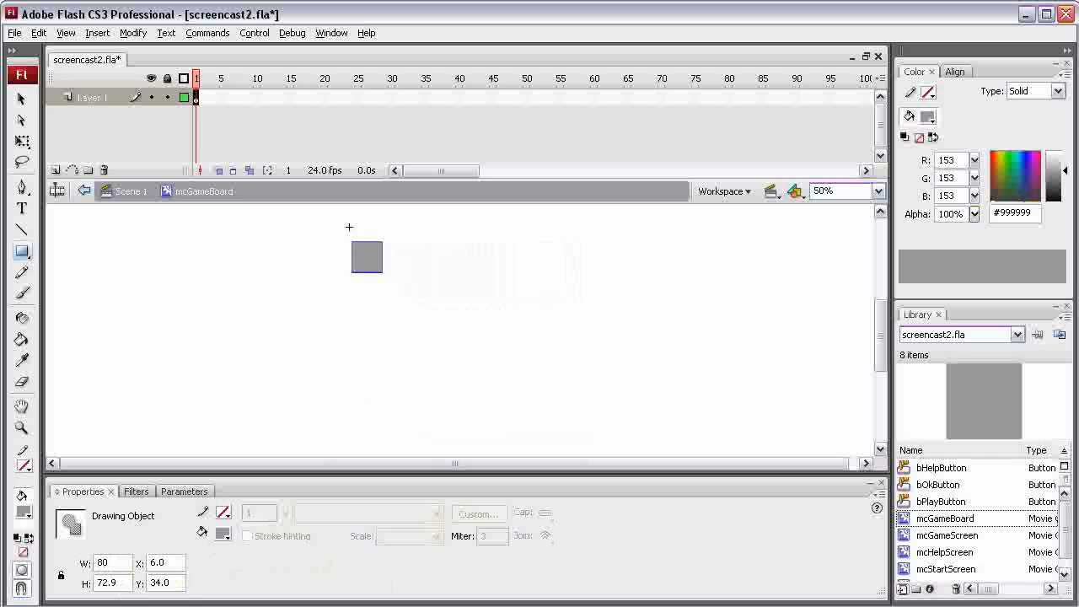
key("Tab")
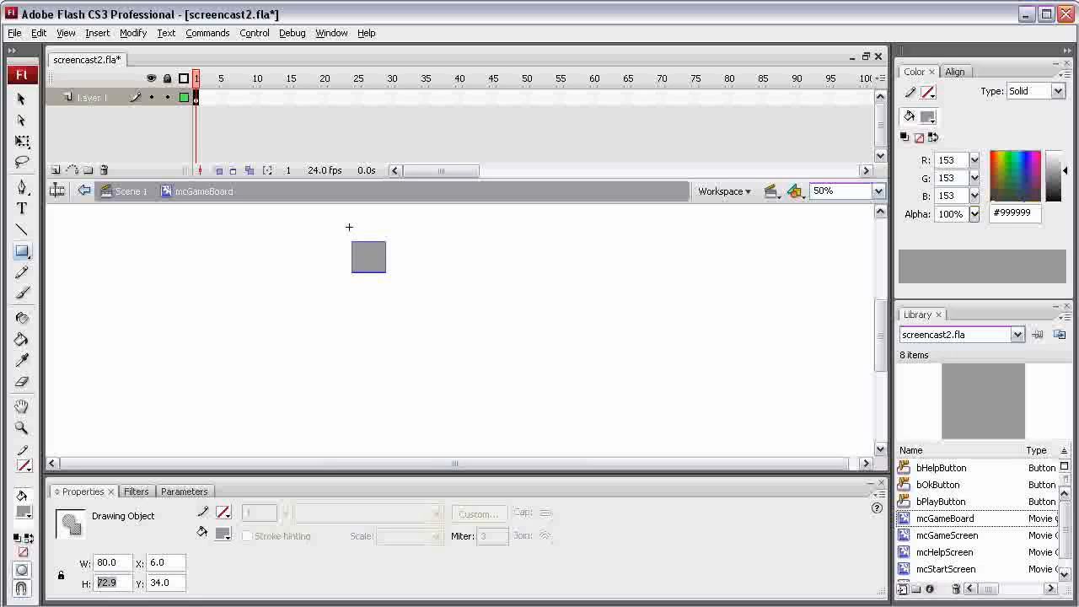
type("80")
key("Return")
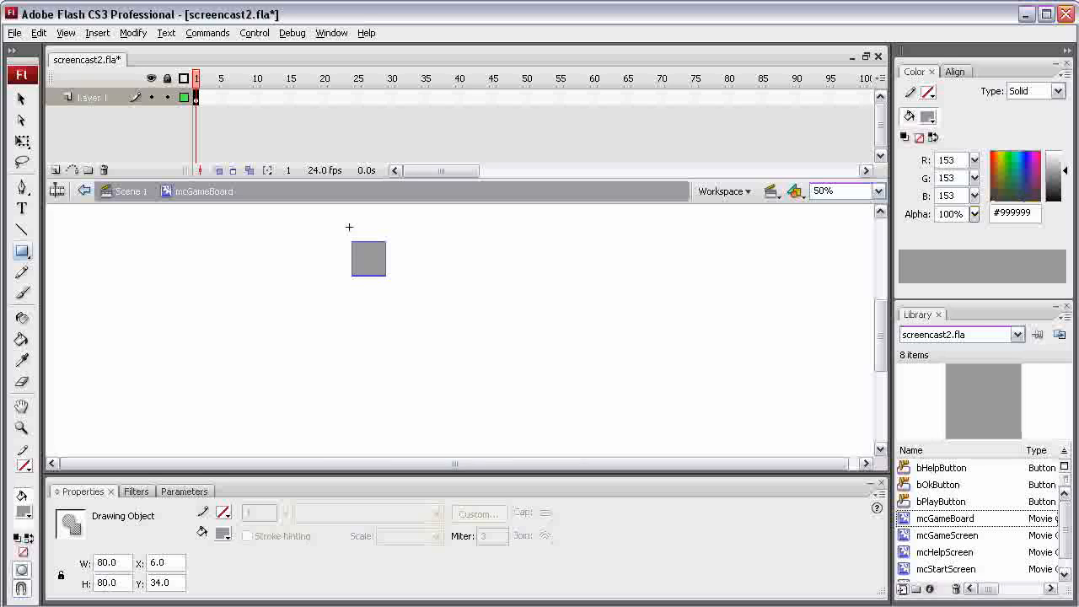
Step: Paste a copy of the gray square and place it beside the original at about X 110, Y 34
key("ctrl+v")
left_click_drag(476, 339, 404, 243)
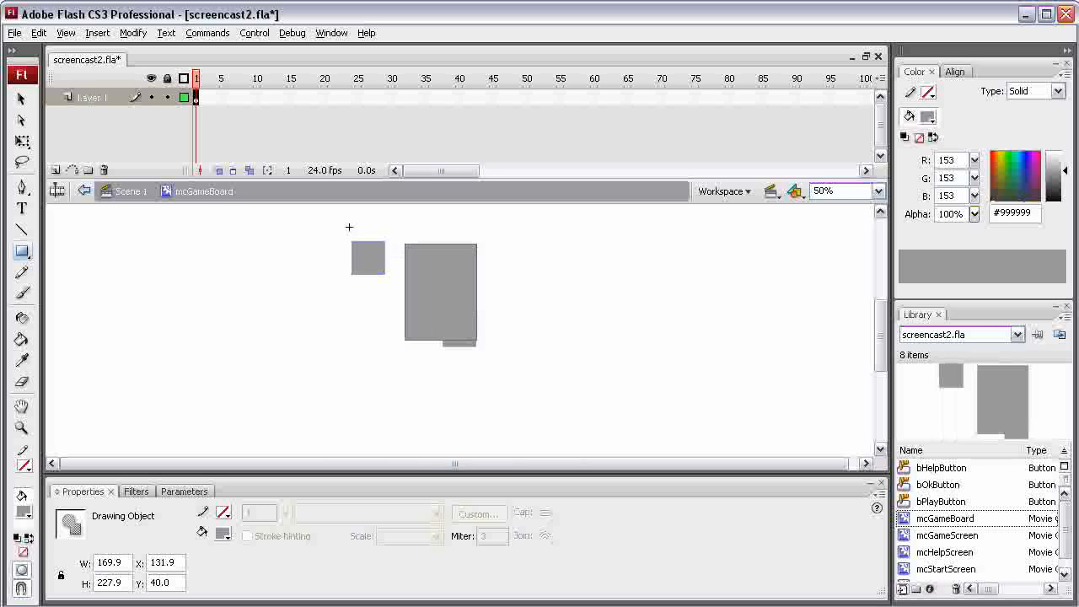
key("ctrl+z")
key("v")
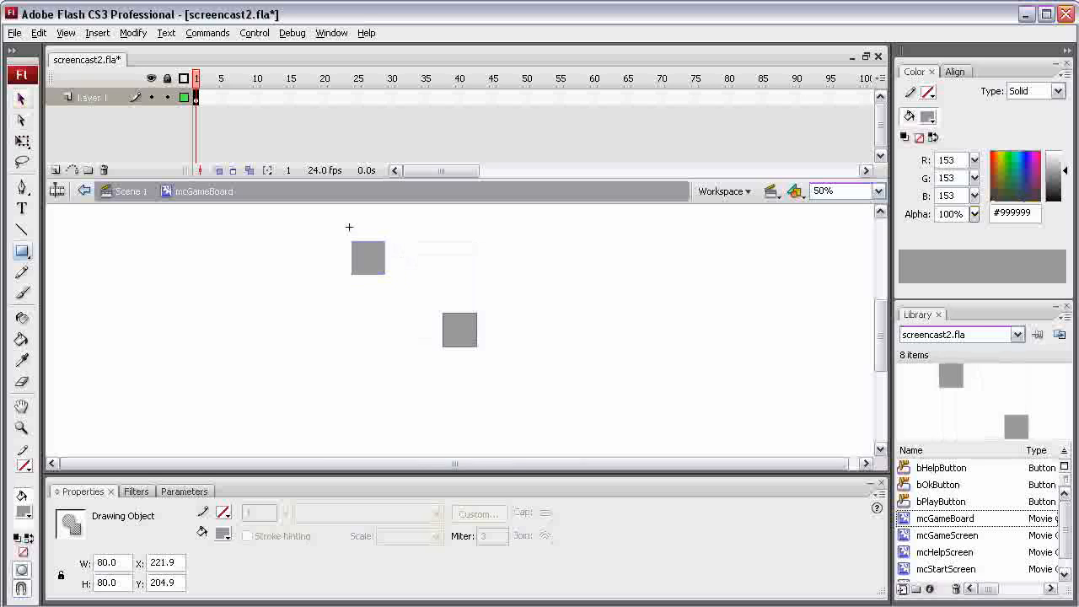
left_click_drag(459, 329, 413, 258)
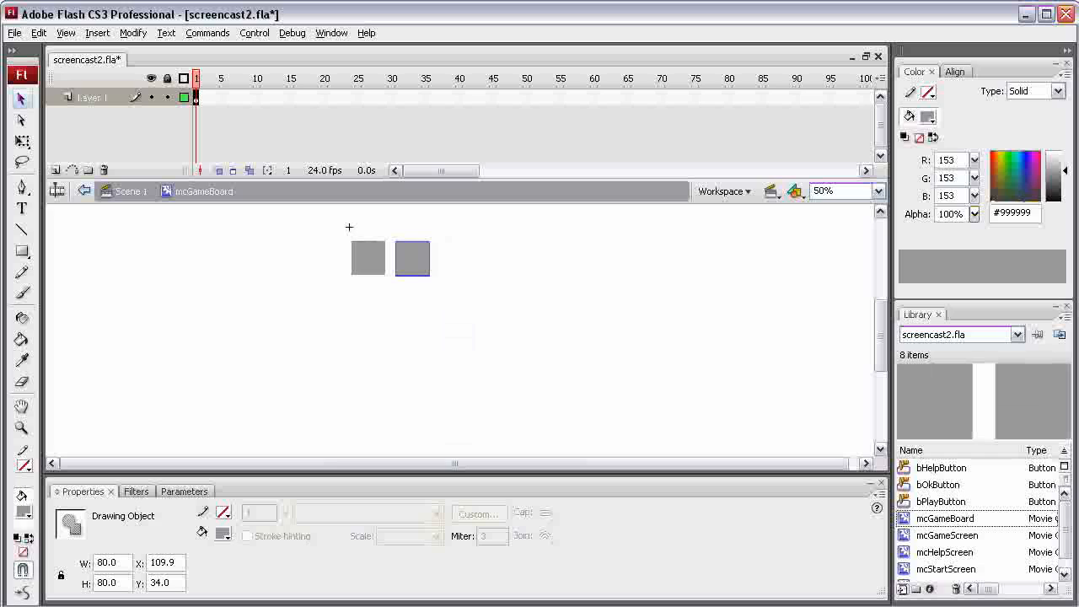
Step: Paste two more copies of the square and place them to complete a row of four
key("ctrl+v")
left_click_drag(459, 330, 459, 257)
key("ctrl+v")
left_click_drag(460, 329, 503, 259)
Step: Align the four squares by their top edges and distribute them evenly by horizontal centers, then deselect them
left_click_drag(578, 316, 306, 223)
key("ctrl+k")
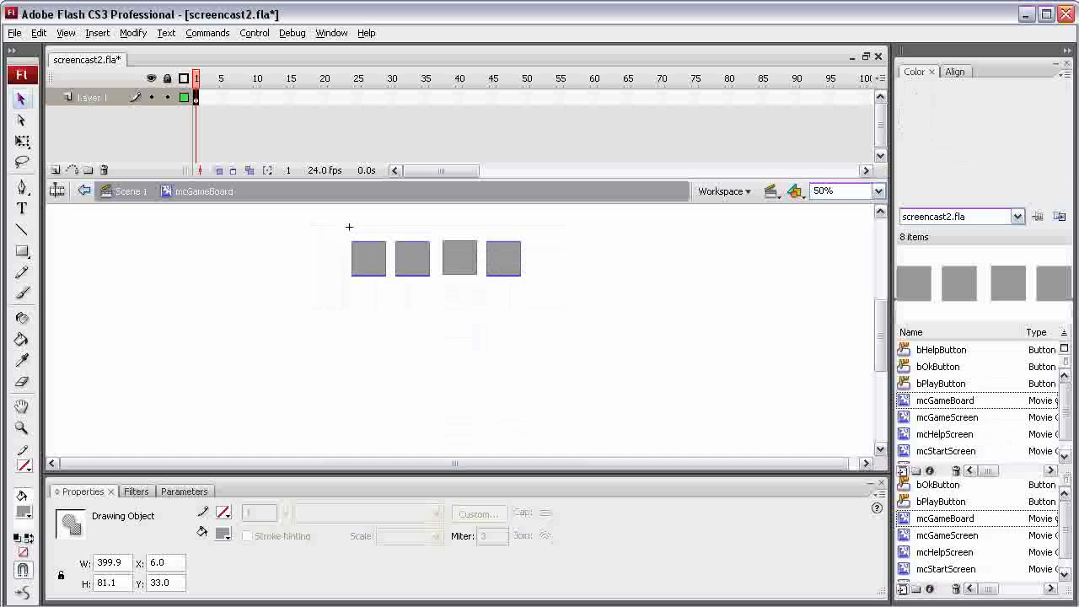
key("ctrl+alt+4")
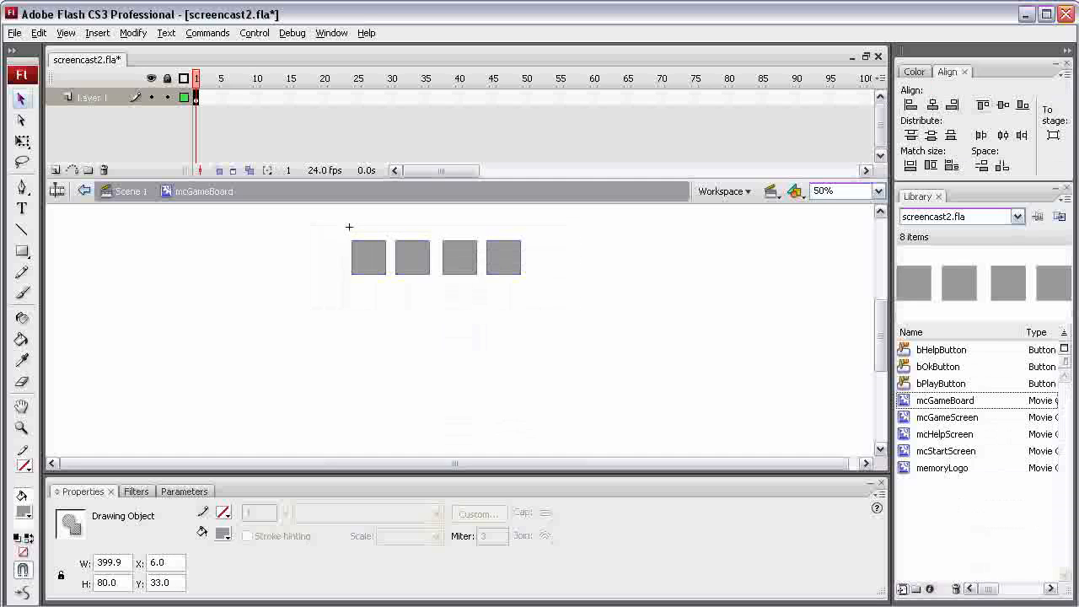
left_click(1003, 135)
left_click(349, 227)
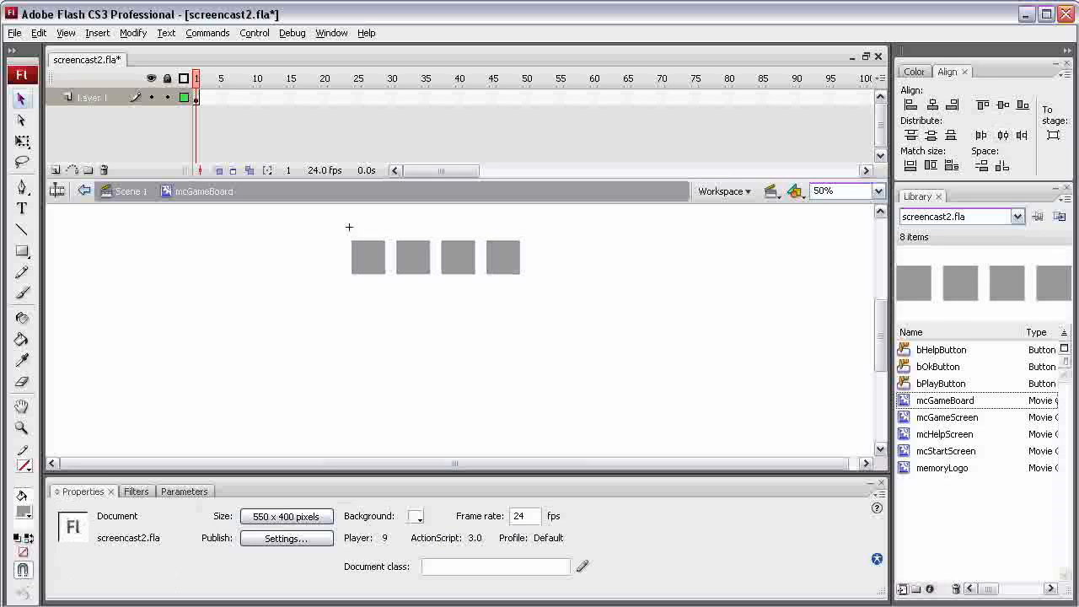
Step: Duplicate the row of squares three times and stack the copies below it as a four-by-four grid, the last row at about Y 331
mouse_move(558, 307)
left_mouse_down()
mouse_move(248, 251)
mouse_move(243, 226)
left_mouse_up()
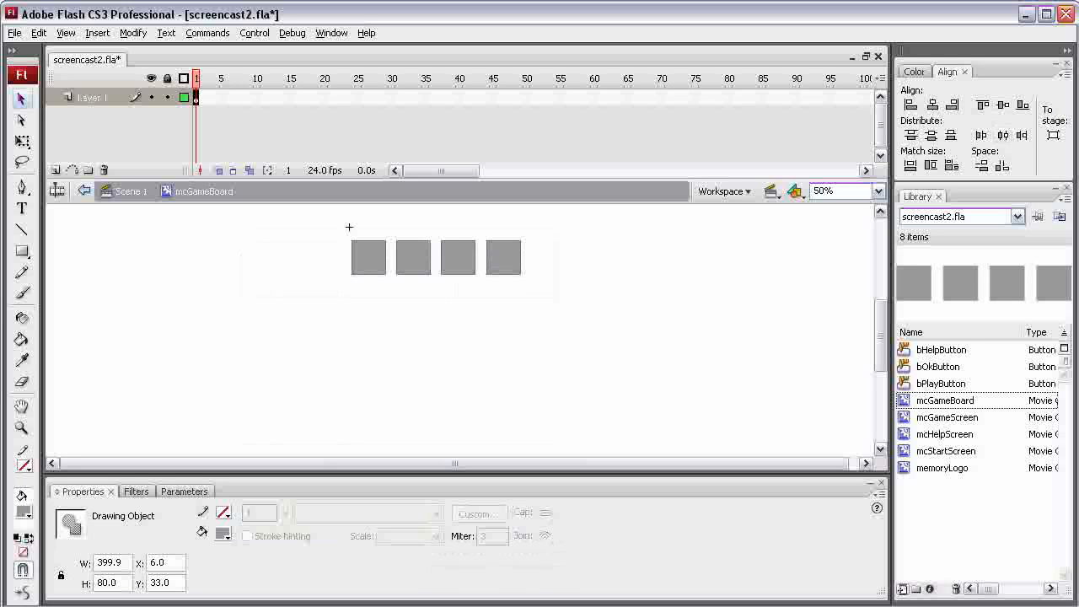
key("ctrl+v")
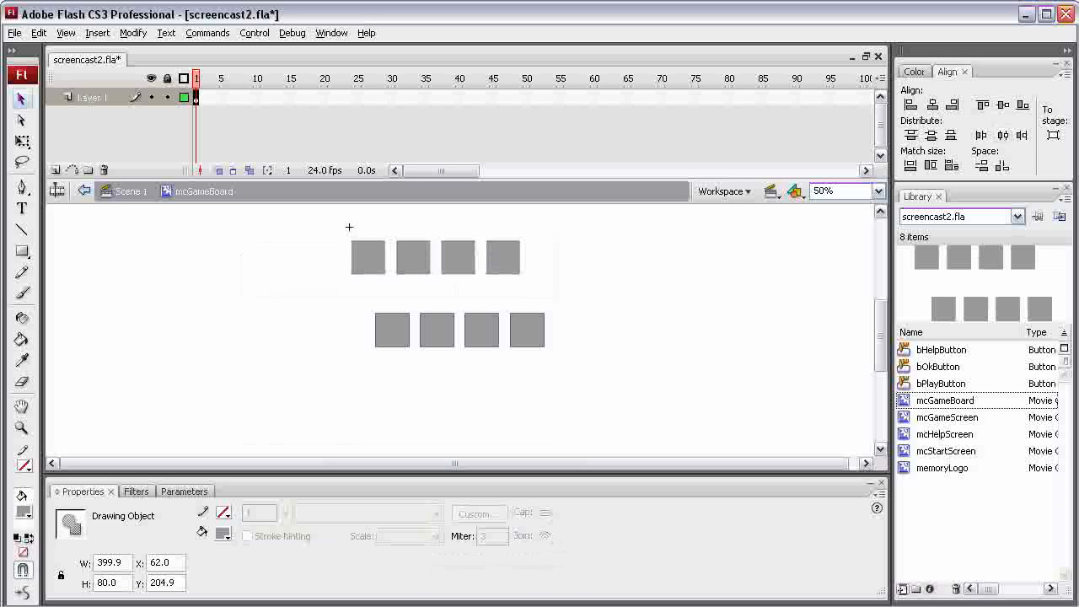
left_click_drag(437, 329, 413, 342)
key("ctrl+v")
key("ctrl+v")
left_click_drag(501, 344, 476, 398)
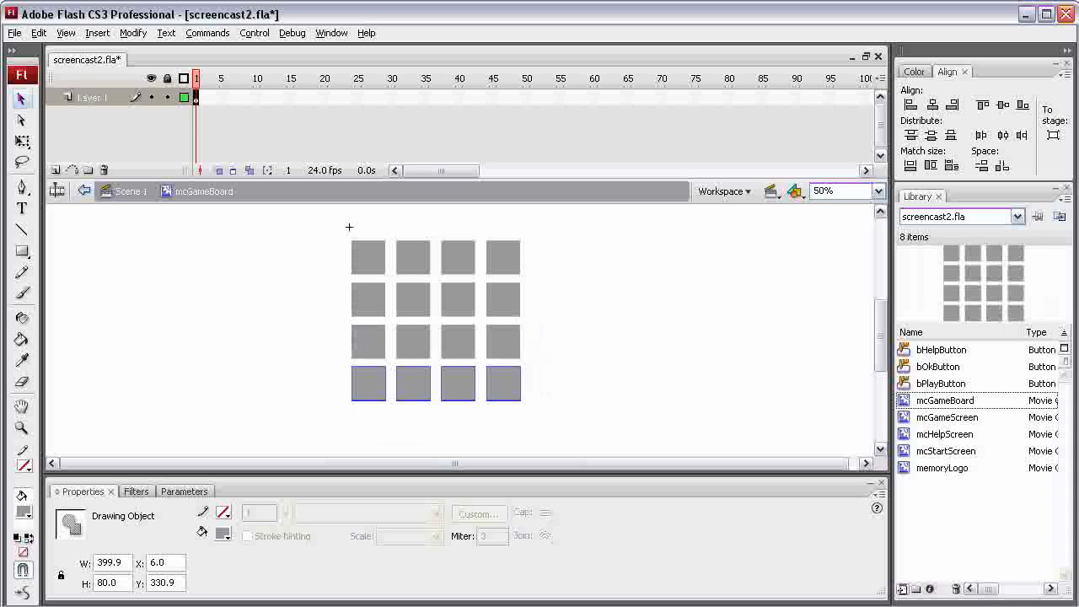
Step: Try to distribute all sixteen squares by their vertical centers, and undo the distribution
left_click_drag(549, 431, 310, 217)
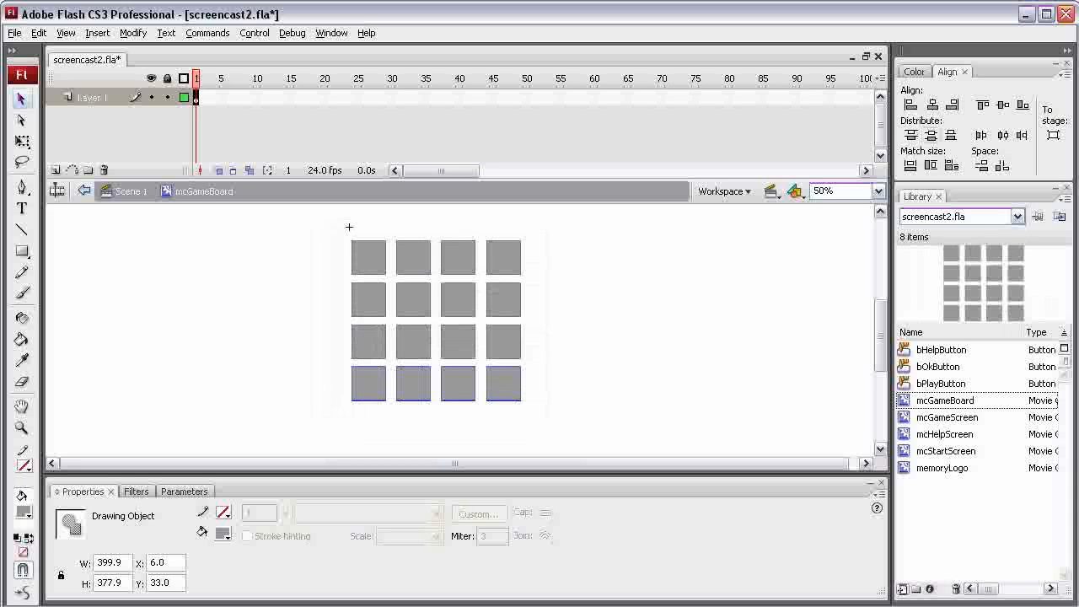
left_click(932, 135)
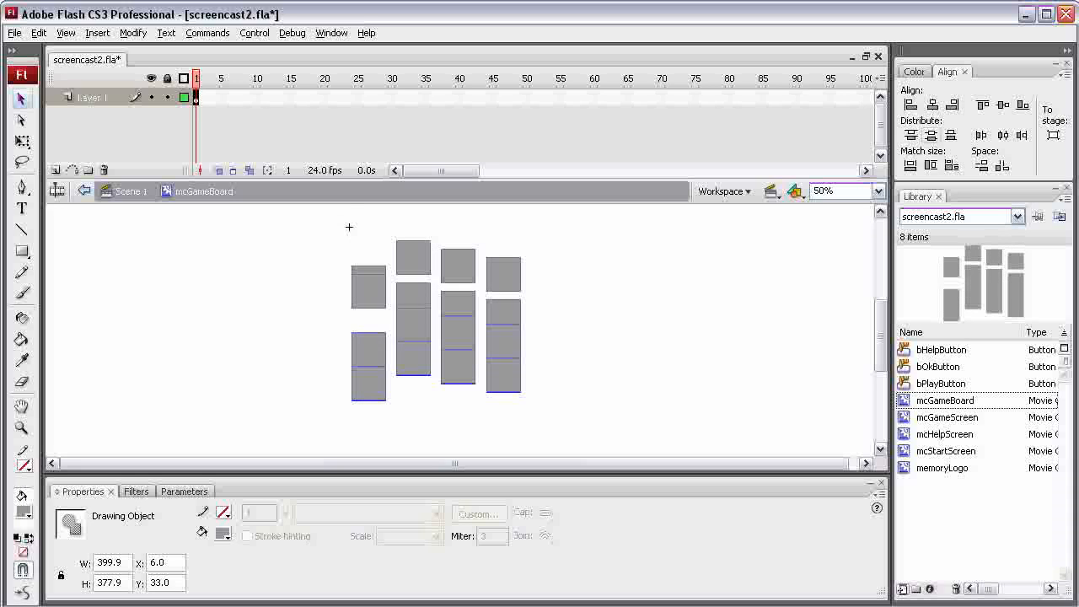
key("ctrl+z")
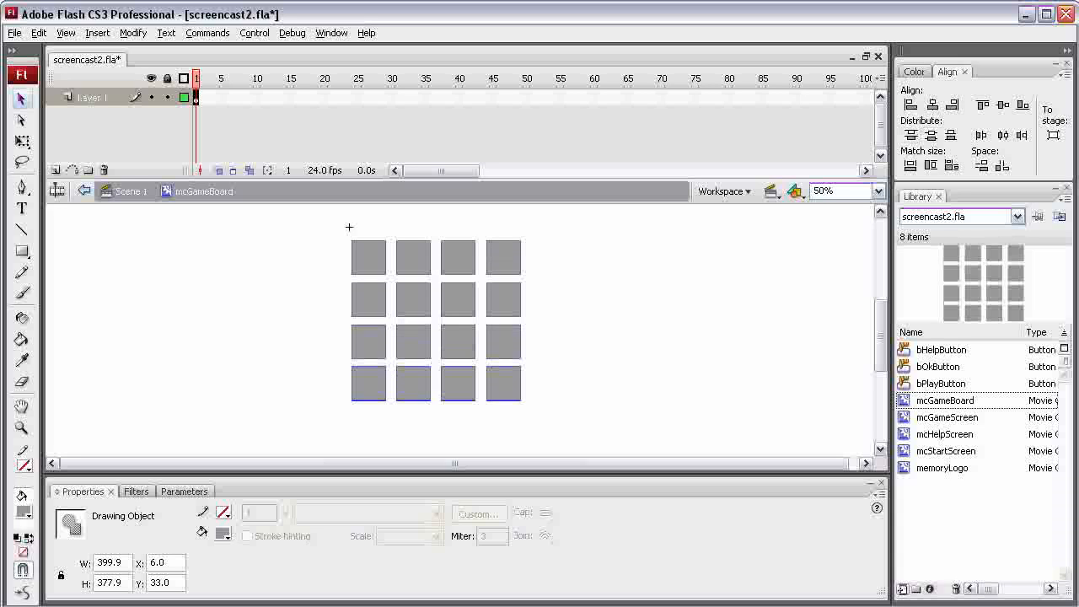